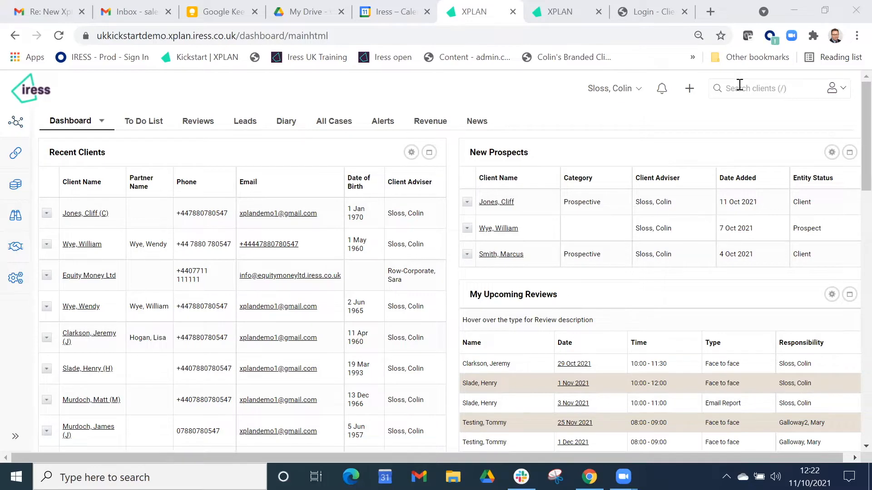
- Switch to the other XPLAN tab and open the client's Case Manager under Advice Process
{"action": "left_click", "coordinate": [561, 13]}
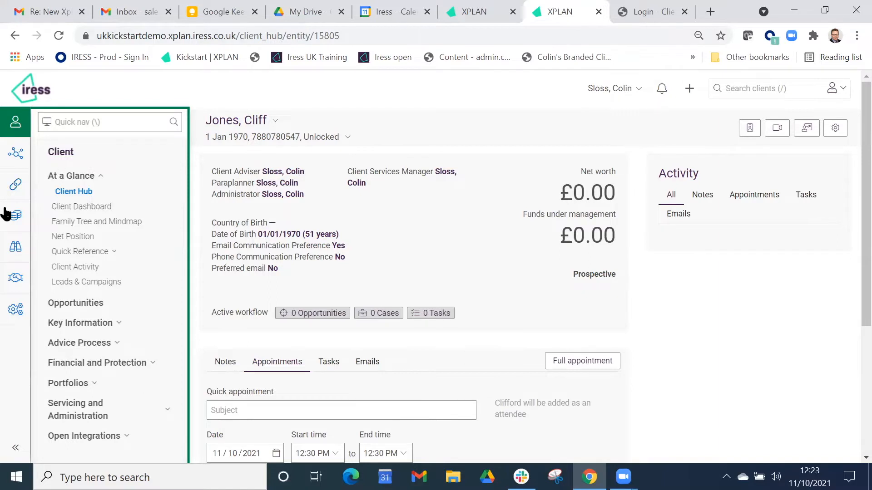
{"action": "left_click", "coordinate": [116, 344]}
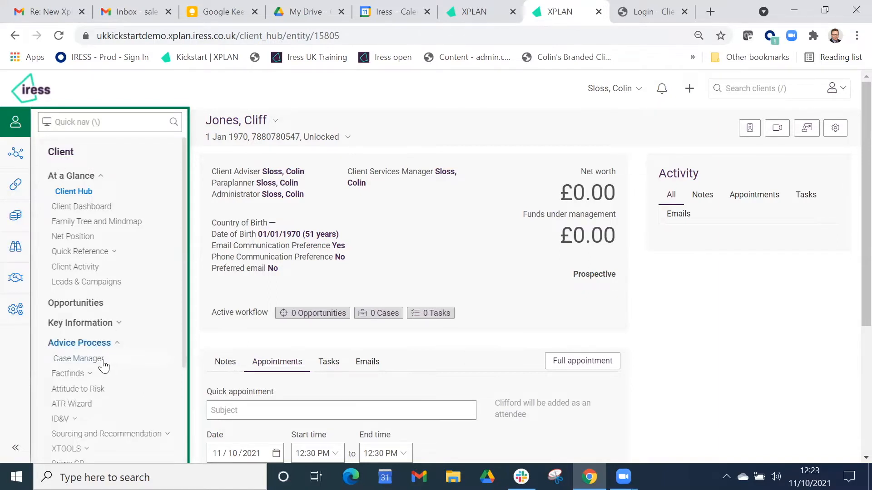
{"action": "left_click", "coordinate": [104, 359]}
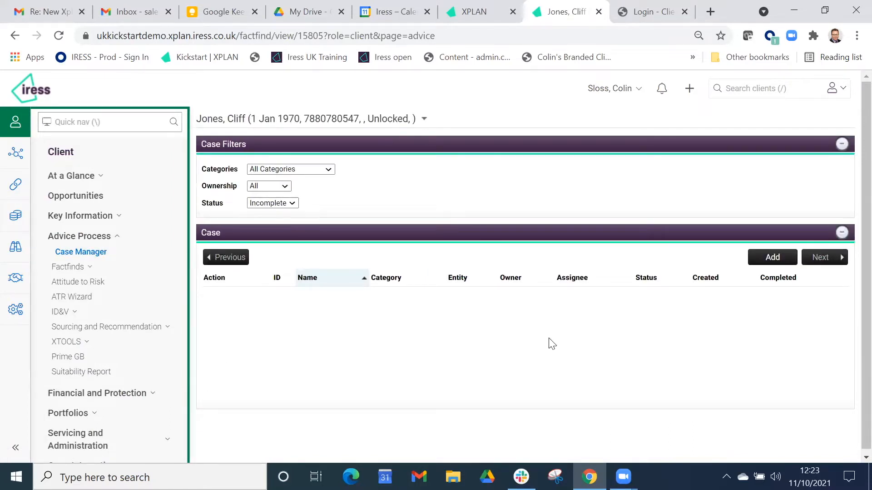
- Add a new case loaded from the Wealth Advice - Guided (Labs) template and save it
{"action": "left_click", "coordinate": [775, 259]}
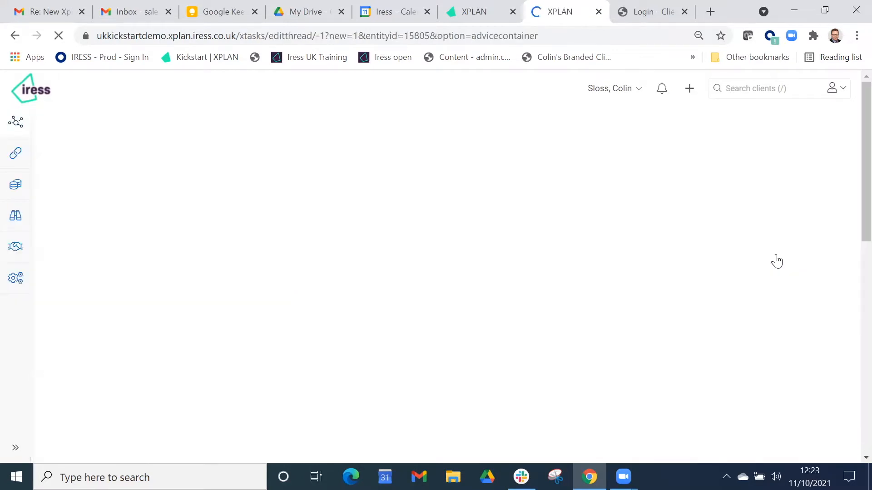
{"action": "left_click", "coordinate": [362, 200]}
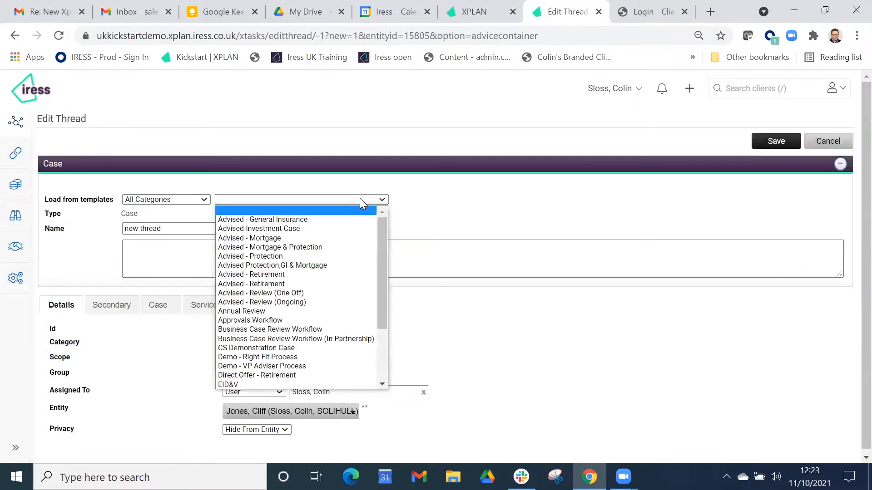
{"action": "left_click_drag", "start_coordinate": [382, 226], "coordinate": [386, 295]}
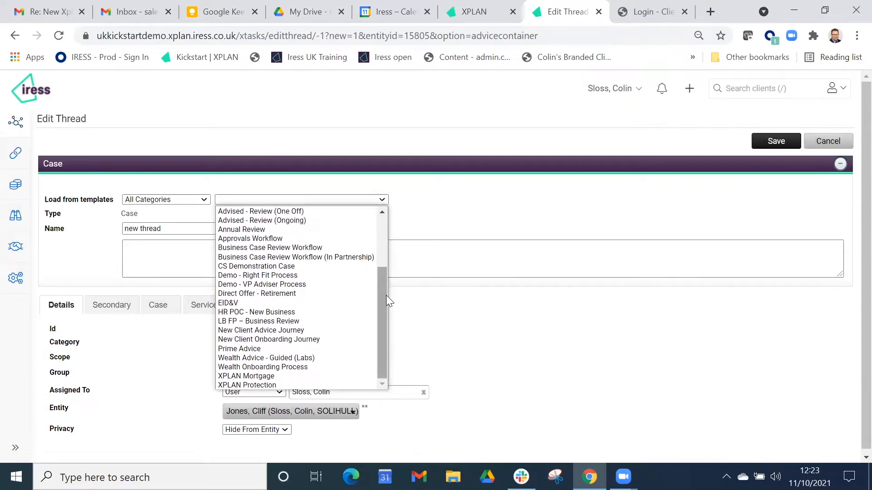
{"action": "left_click", "coordinate": [314, 358]}
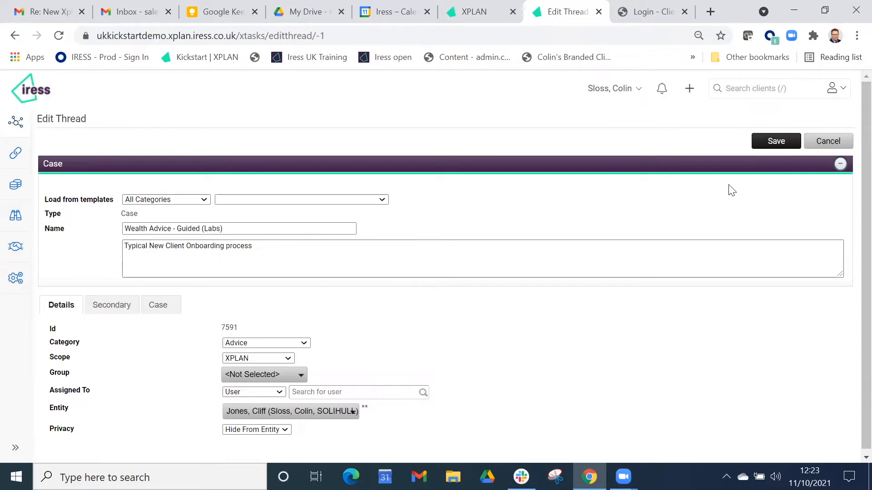
{"action": "left_click", "coordinate": [775, 141]}
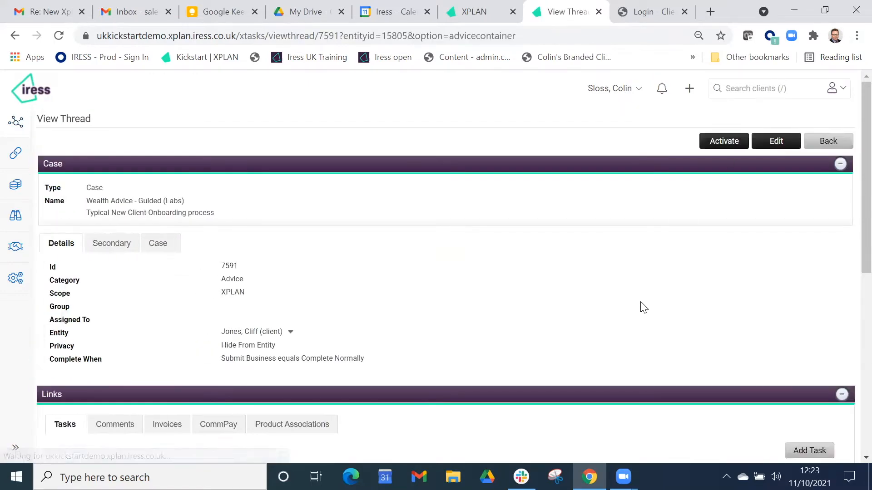
- Activate the saved Wealth Advice - Guided (Labs) case
{"action": "scroll", "coordinate": [632, 306], "scroll_direction": "down", "scroll_amount": 4}
{"action": "scroll", "coordinate": [632, 305], "scroll_direction": "down", "scroll_amount": 2}
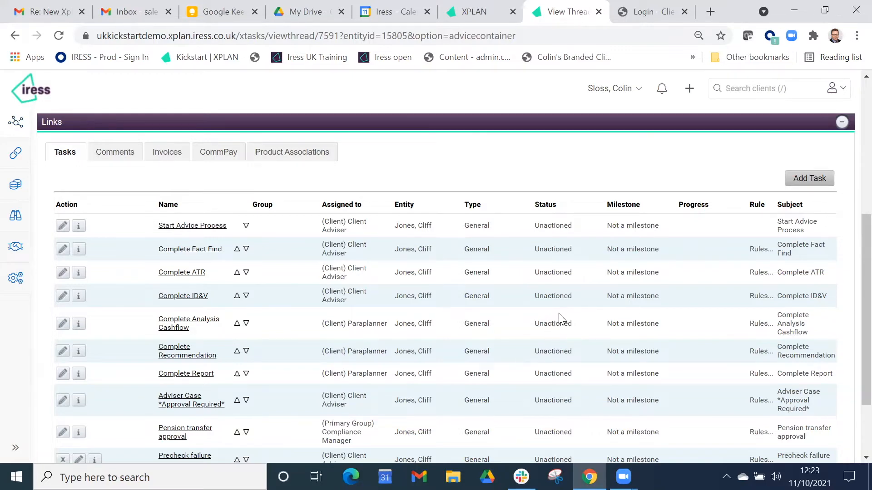
{"action": "scroll", "coordinate": [561, 323], "scroll_direction": "up", "scroll_amount": 5}
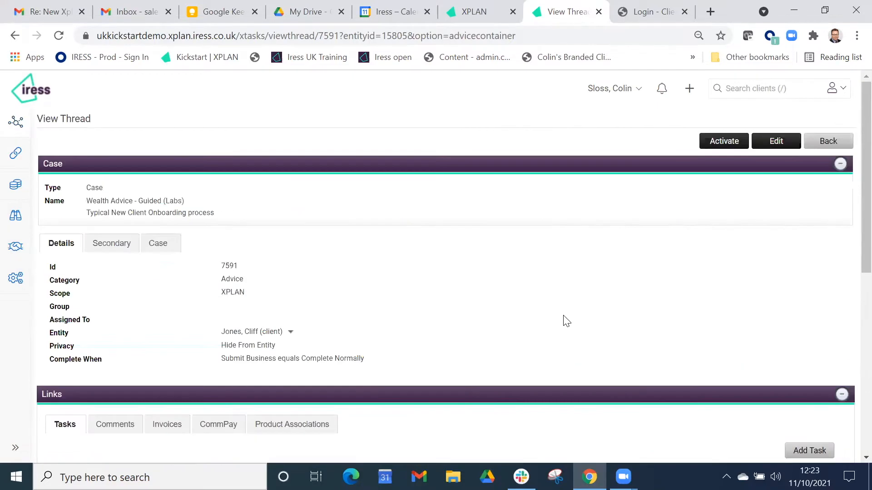
{"action": "left_click", "coordinate": [725, 141]}
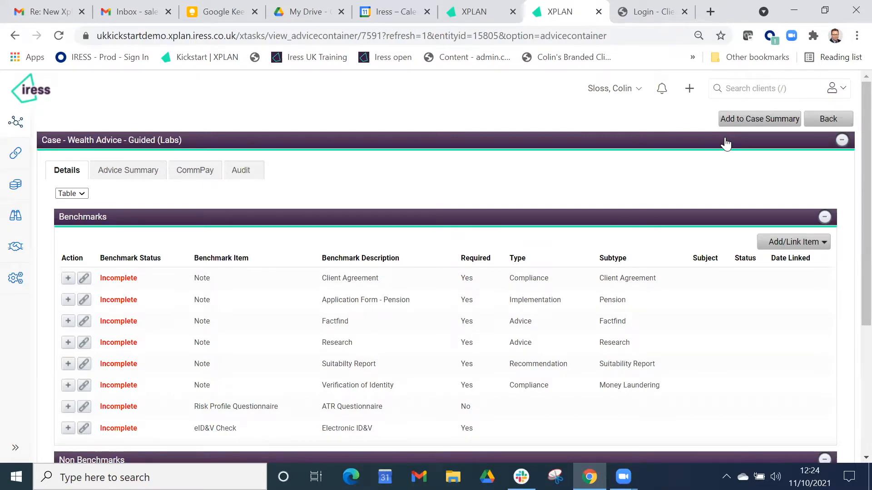
- Return to the client's hub through the recent clients list
{"action": "left_click", "coordinate": [747, 88]}
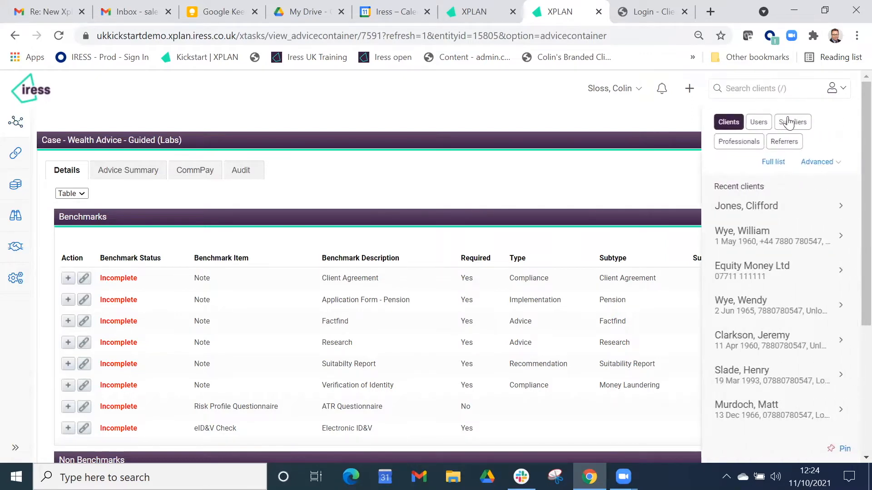
{"action": "left_click", "coordinate": [841, 206]}
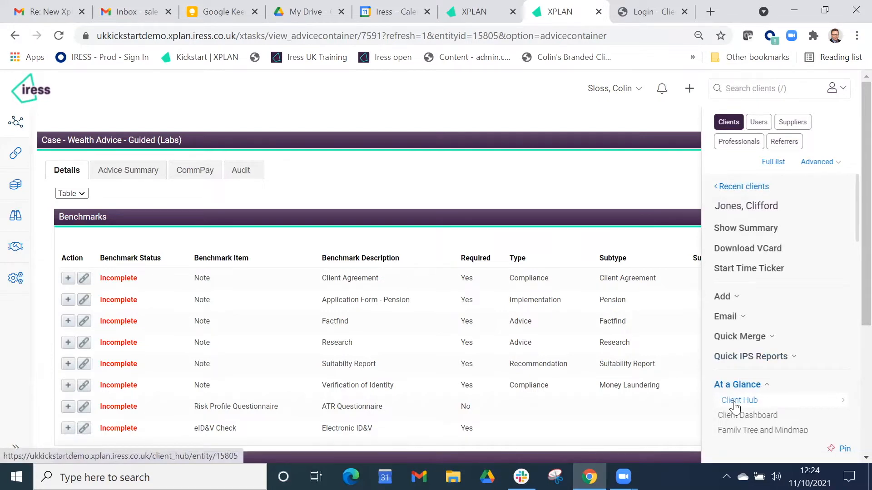
{"action": "left_click", "coordinate": [750, 401]}
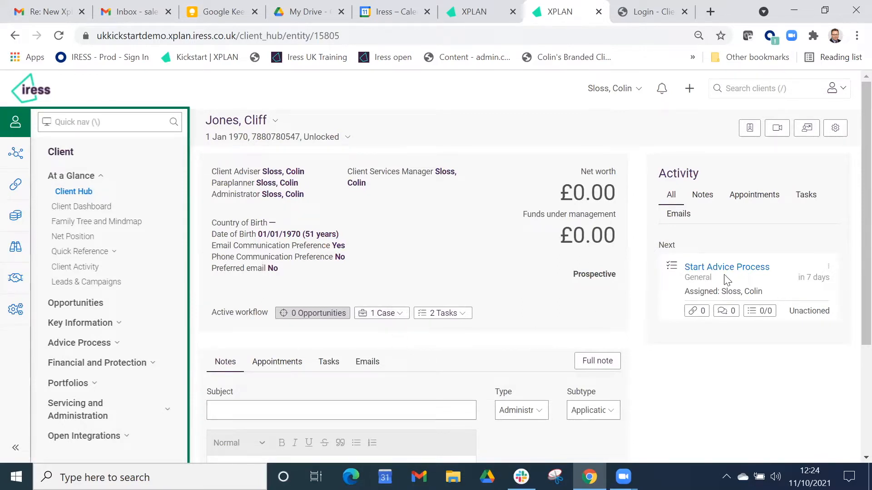
- Start a full appointment for the client and apply the Initial Meeting template
{"action": "left_click", "coordinate": [303, 359]}
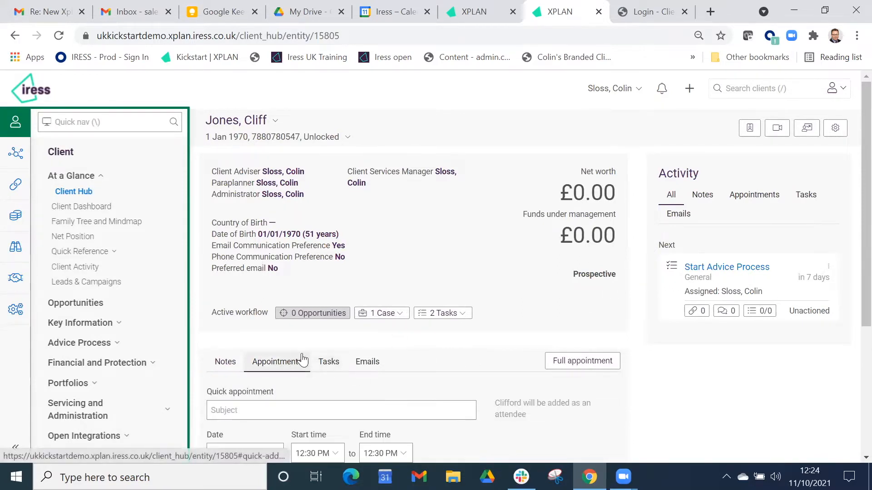
{"action": "left_click", "coordinate": [583, 362]}
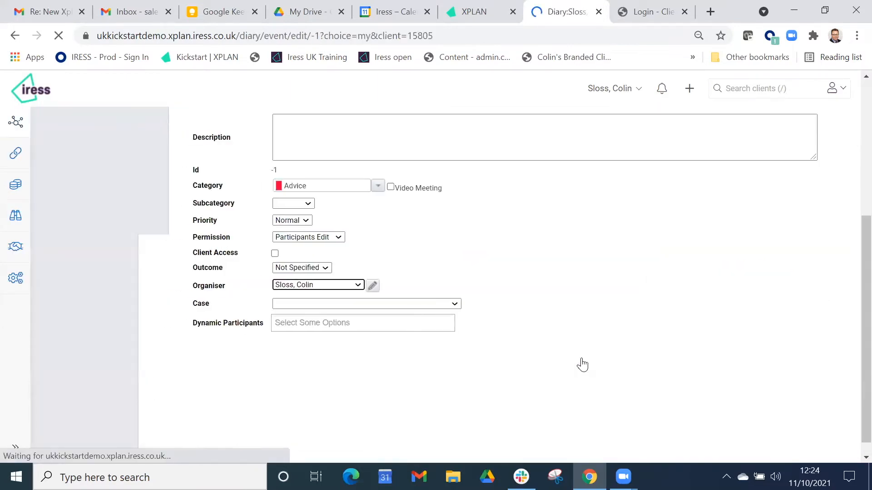
{"action": "scroll", "coordinate": [596, 343], "scroll_direction": "up", "scroll_amount": 3}
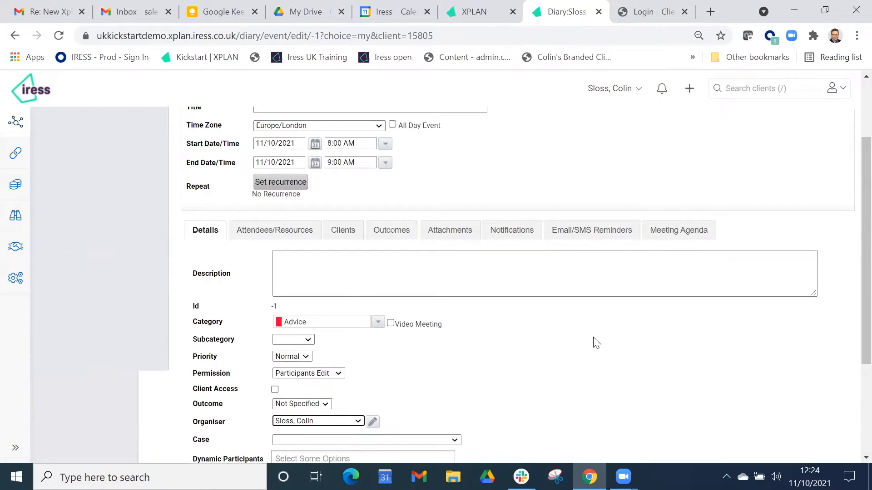
{"action": "scroll", "coordinate": [596, 343], "scroll_direction": "up", "scroll_amount": 2}
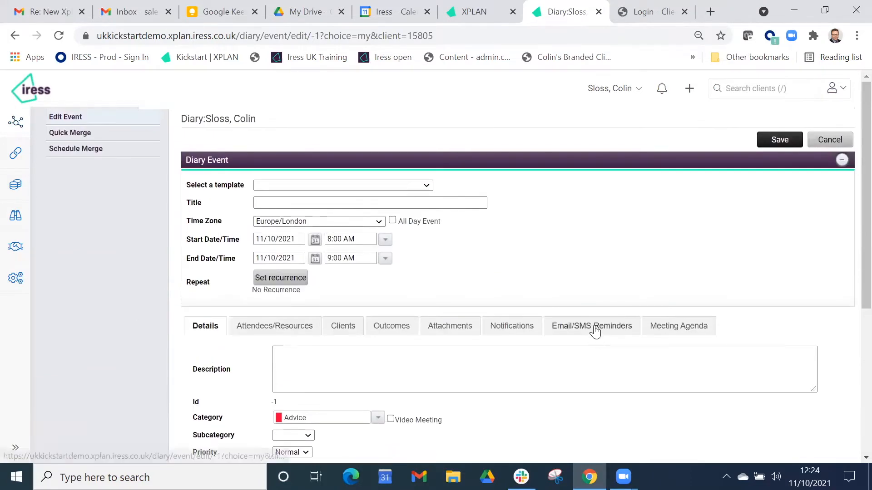
{"action": "left_click", "coordinate": [398, 190]}
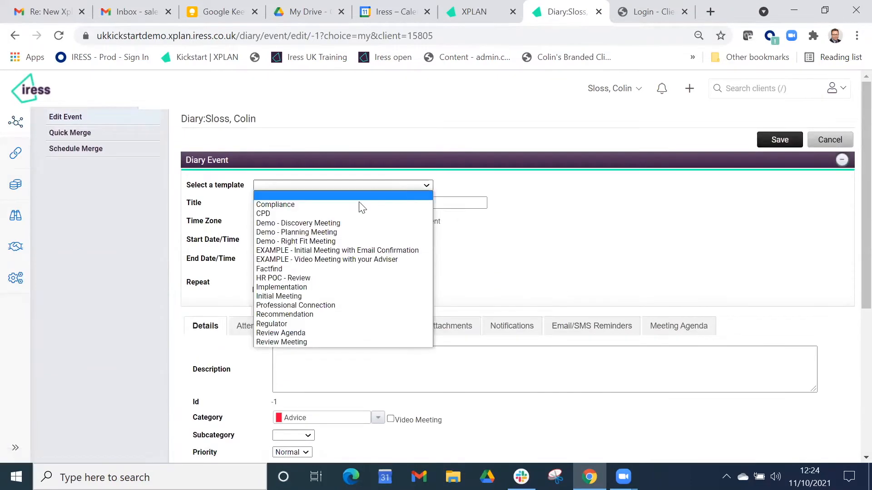
{"action": "left_click", "coordinate": [335, 297]}
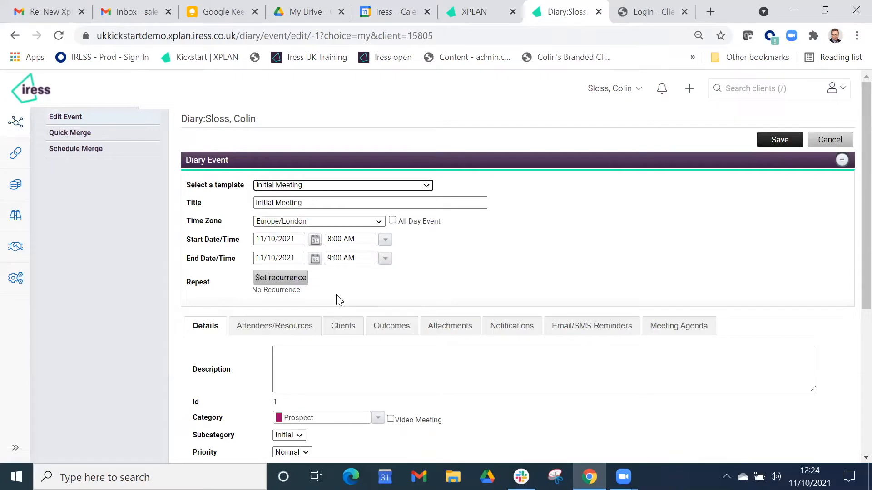
- Set the meeting date to 26/10/2021 and mark it as a video meeting
{"action": "left_click", "coordinate": [315, 240]}
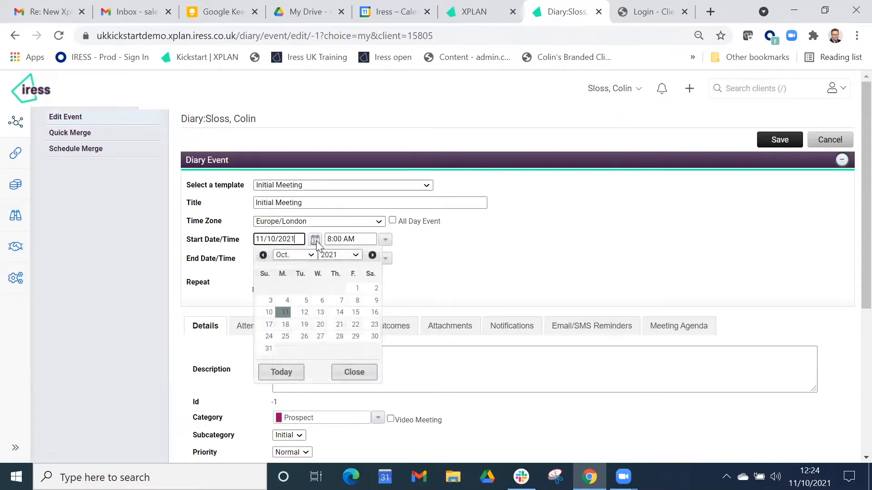
{"action": "left_click", "coordinate": [304, 336]}
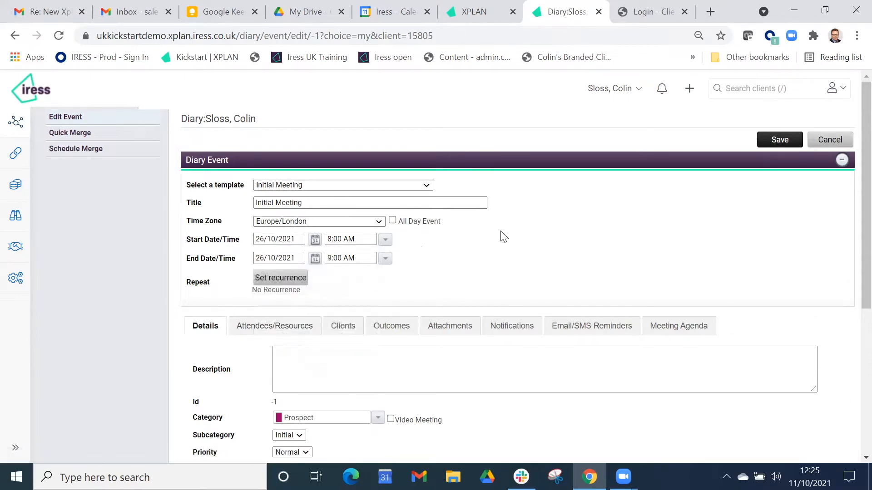
{"action": "scroll", "coordinate": [499, 243], "scroll_direction": "down", "scroll_amount": 3}
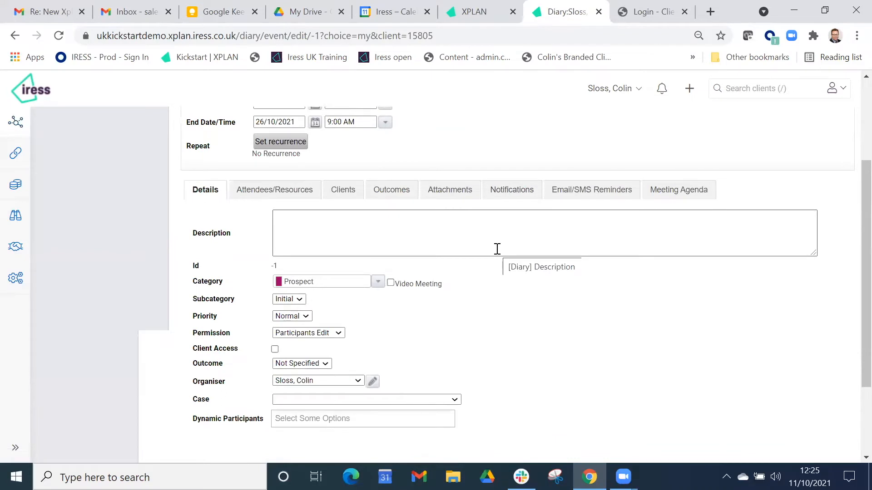
{"action": "left_click", "coordinate": [390, 283]}
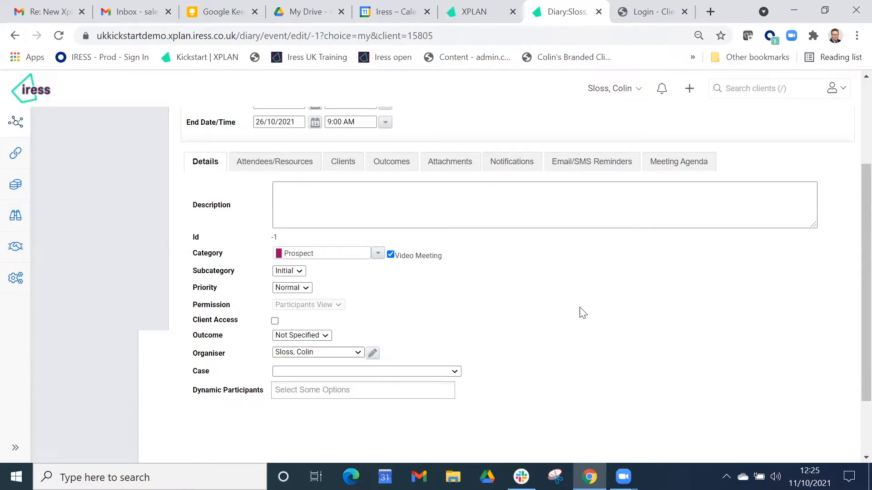
- Review the appointment's Email/SMS reminders and save the appointment
{"action": "scroll", "coordinate": [590, 318], "scroll_direction": "up", "scroll_amount": 2}
{"action": "left_click", "coordinate": [594, 230]}
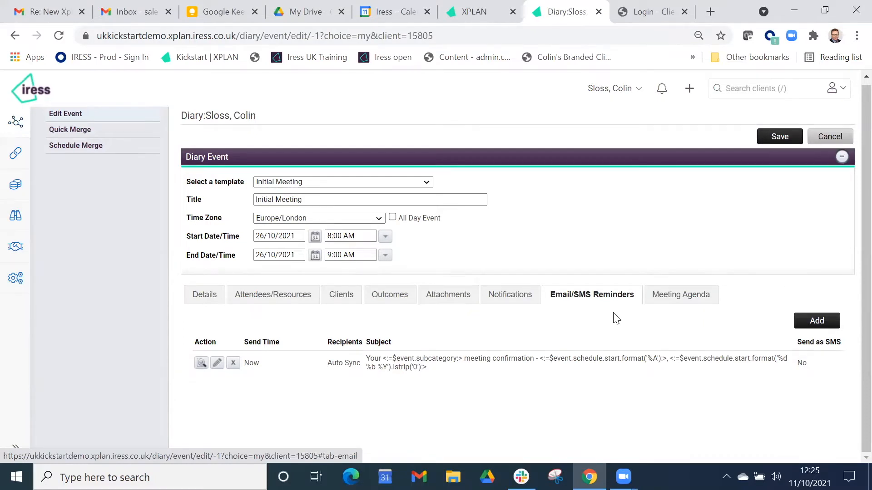
{"action": "left_click", "coordinate": [770, 136]}
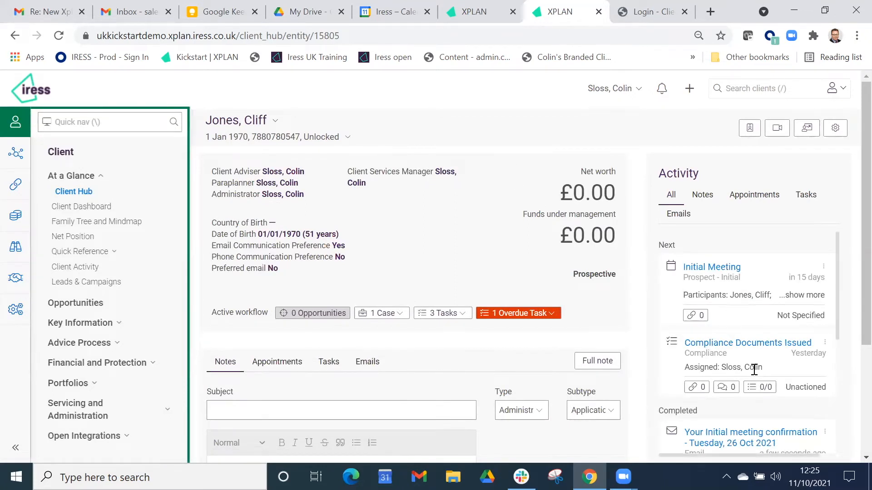
- Open the case summary for the client's active Wealth Advice - Guided (Labs) case
{"action": "scroll", "coordinate": [756, 354], "scroll_direction": "down", "scroll_amount": 3}
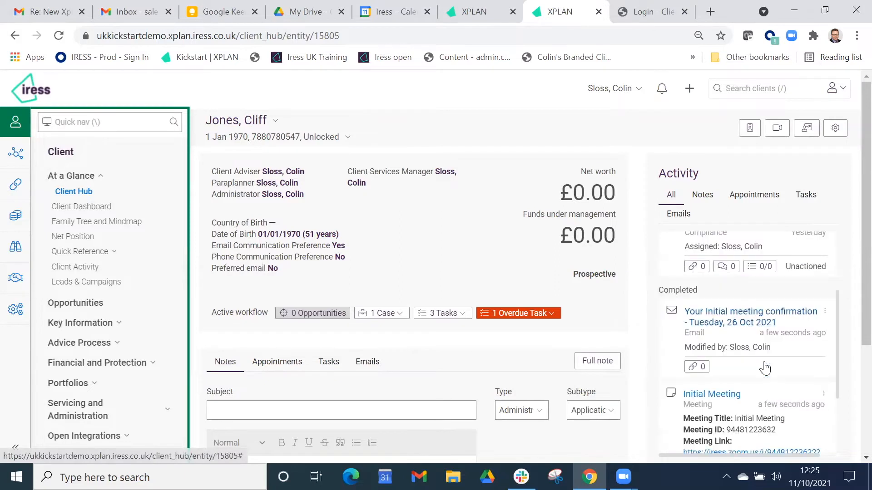
{"action": "scroll", "coordinate": [773, 308], "scroll_direction": "down", "scroll_amount": 2}
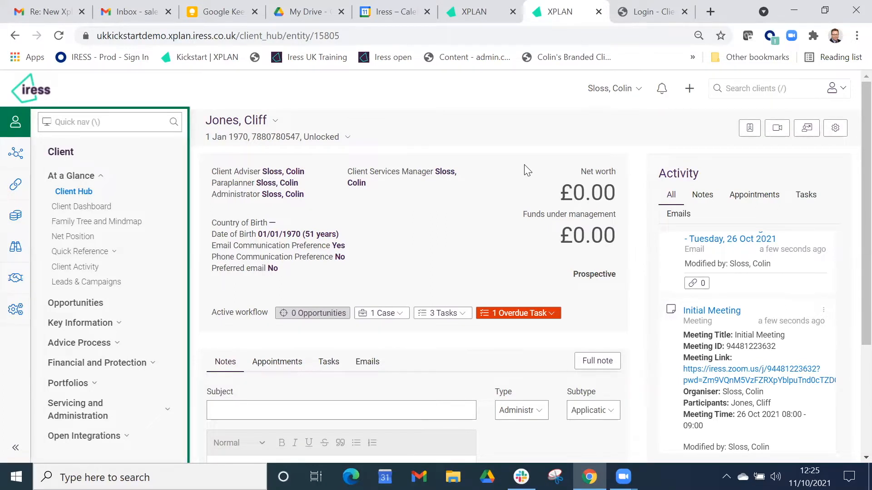
{"action": "left_click", "coordinate": [398, 314]}
{"action": "left_click", "coordinate": [400, 338]}
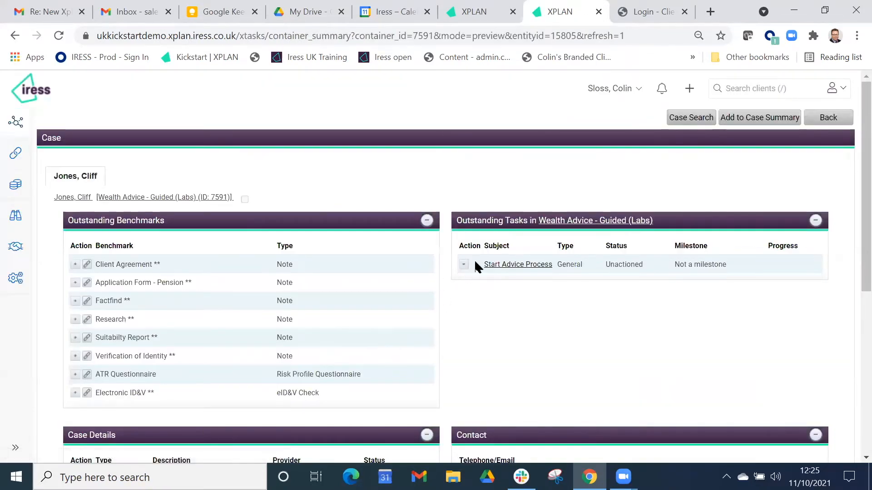
- Complete the Start Advice Process task with the Use workflow outcome
{"action": "left_click", "coordinate": [464, 267]}
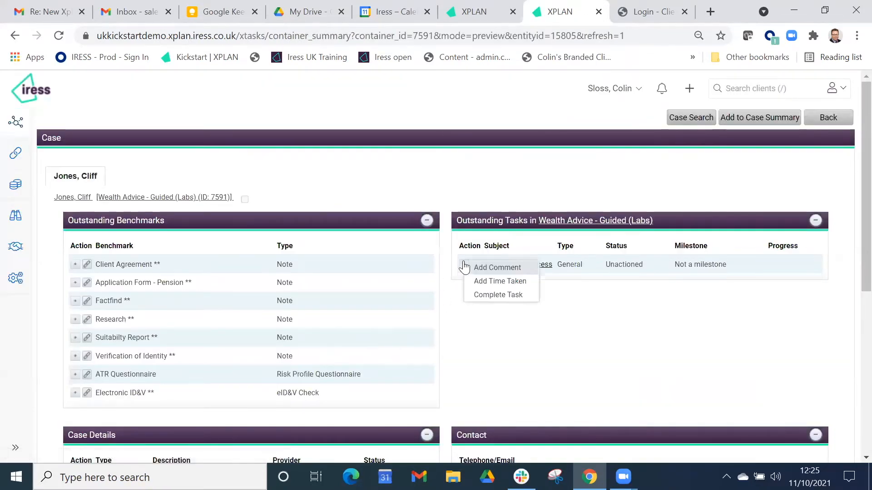
{"action": "left_click", "coordinate": [486, 294]}
{"action": "left_click", "coordinate": [394, 253]}
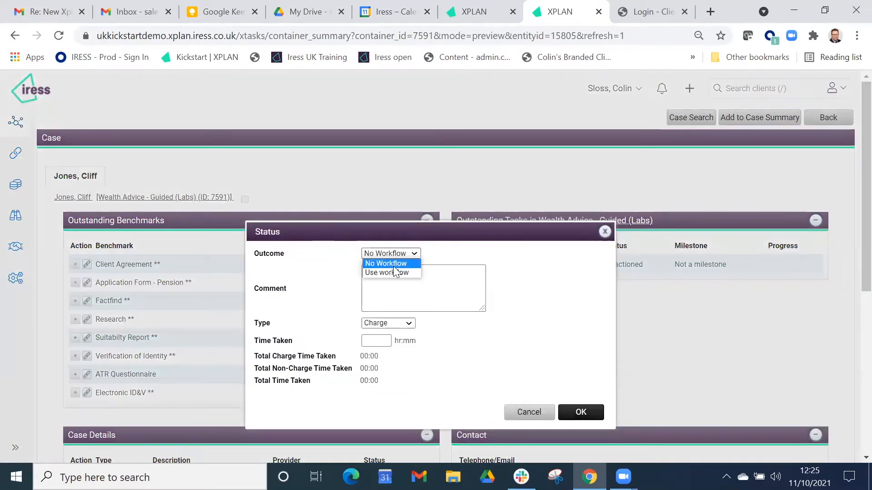
{"action": "left_click", "coordinate": [392, 272]}
{"action": "left_click", "coordinate": [583, 414]}
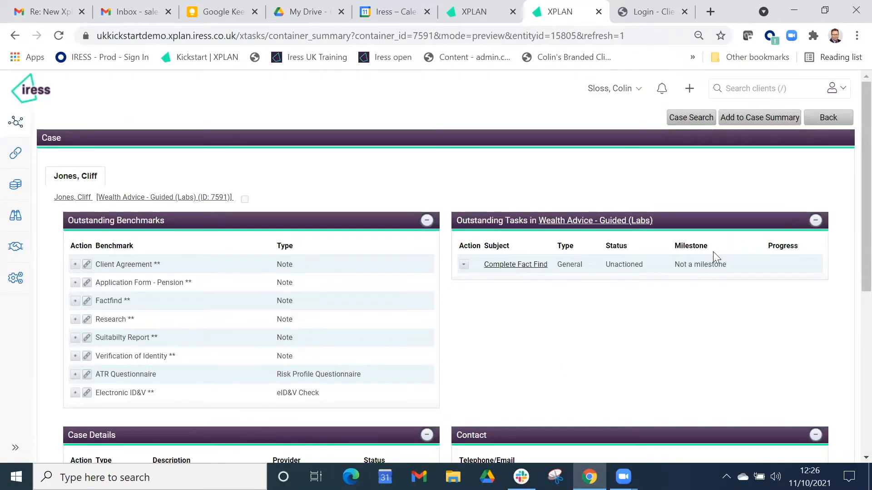
- Switch to the client online portal tab, log in as the client, and read the meeting confirmation message
{"action": "left_click", "coordinate": [652, 13]}
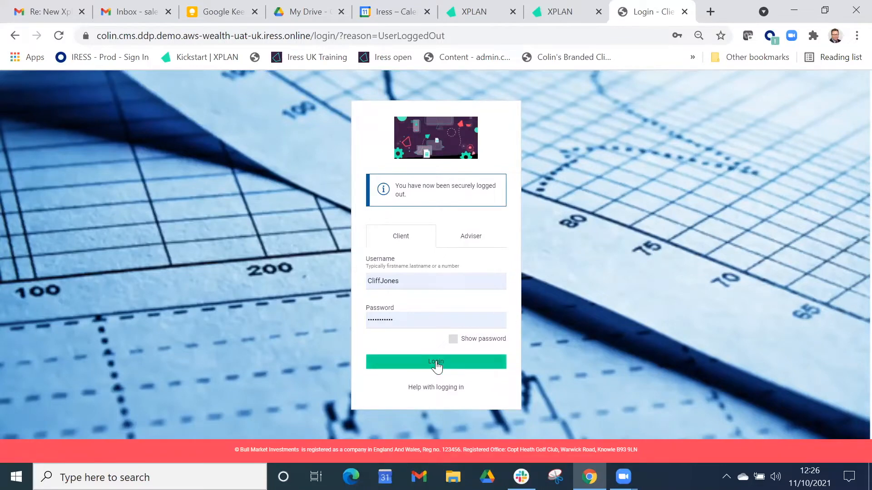
{"action": "left_click", "coordinate": [459, 362]}
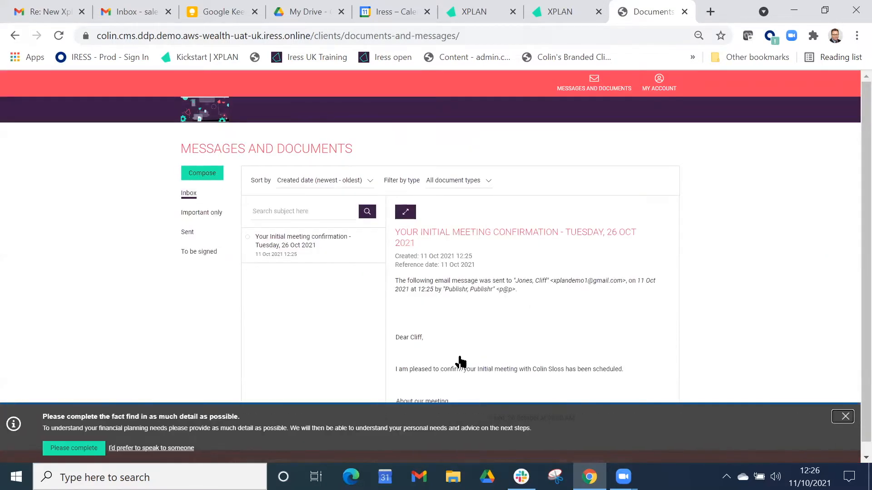
{"action": "scroll", "coordinate": [525, 316], "scroll_direction": "down", "scroll_amount": 3}
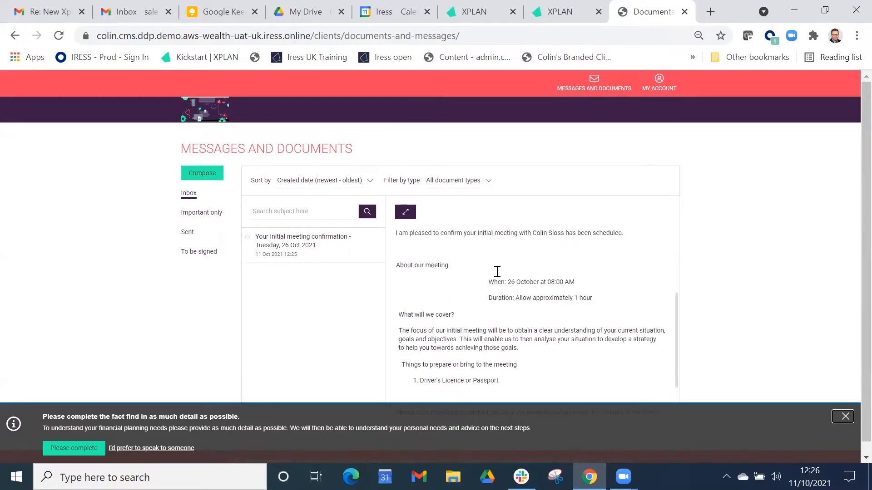
- Open the fact find from the portal's completion prompt and start it
{"action": "left_click", "coordinate": [80, 449]}
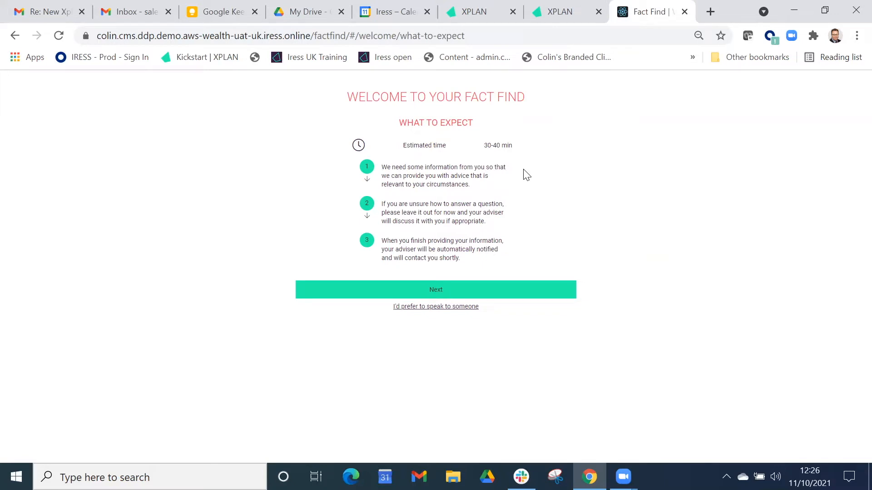
{"action": "left_click", "coordinate": [443, 295]}
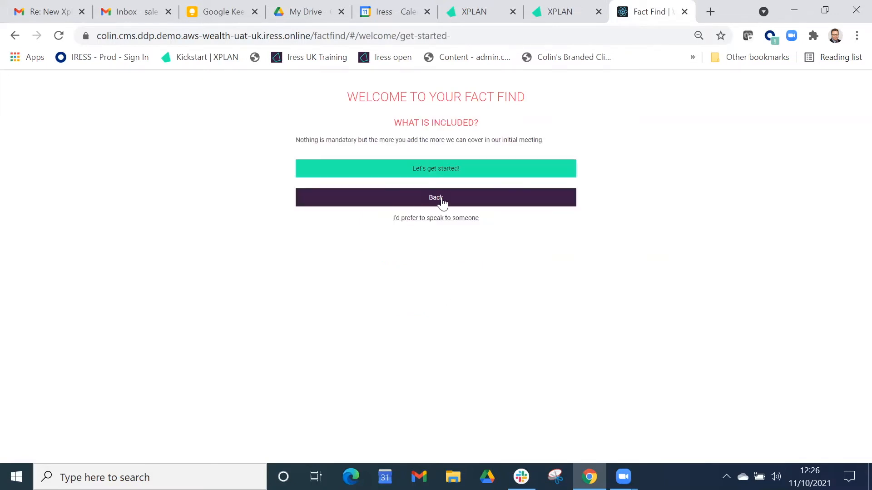
{"action": "left_click", "coordinate": [440, 176]}
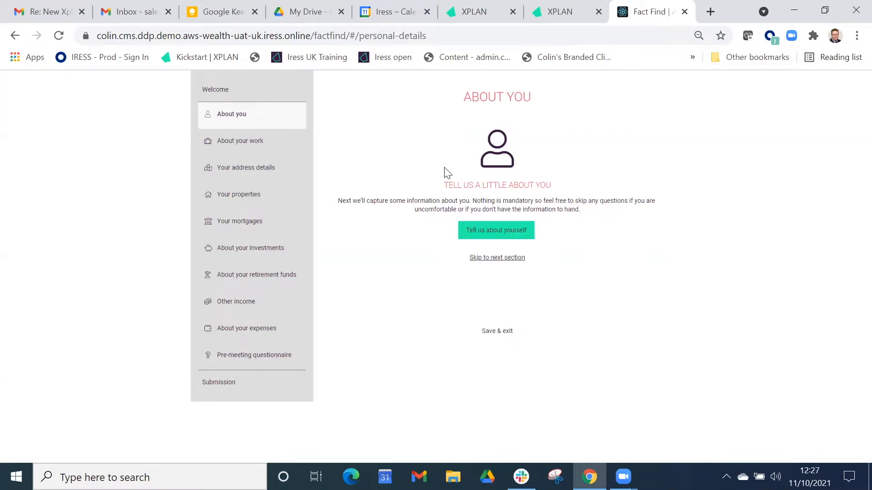
- Open the About you section and review the client's prefilled personal details
{"action": "left_click", "coordinate": [477, 234]}
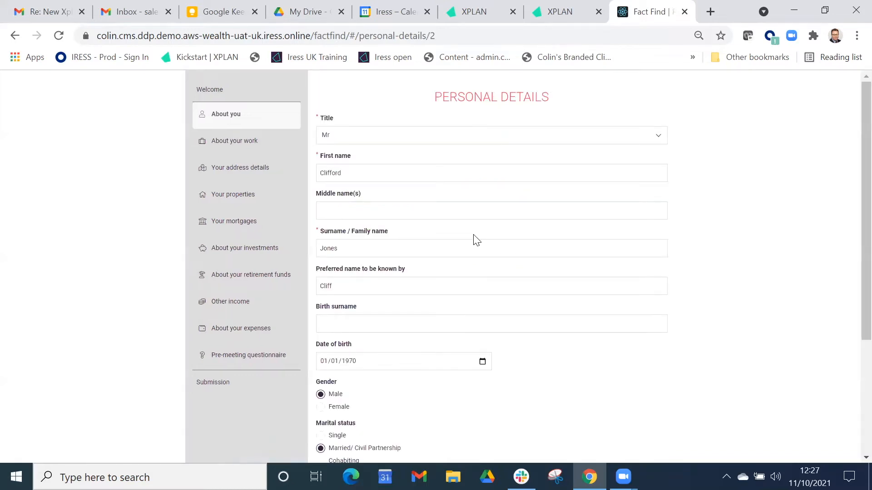
{"action": "scroll", "coordinate": [383, 350], "scroll_direction": "down", "scroll_amount": 3}
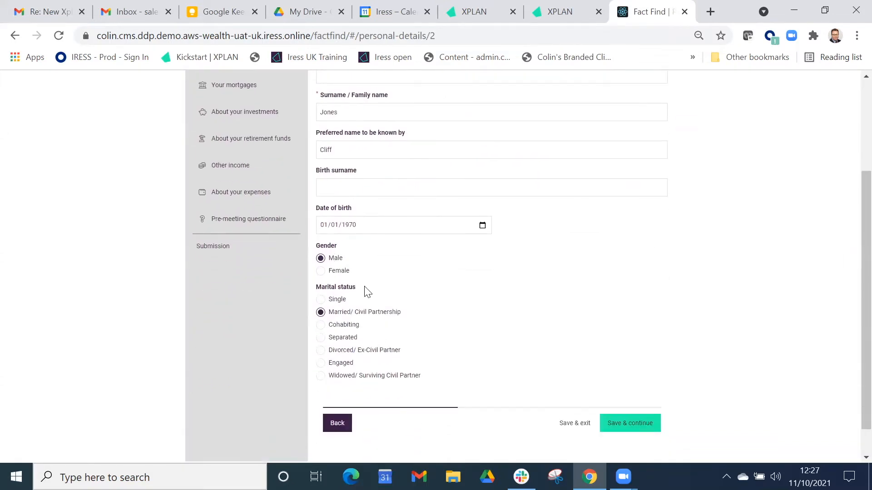
{"action": "scroll", "coordinate": [370, 299], "scroll_direction": "up", "scroll_amount": 3}
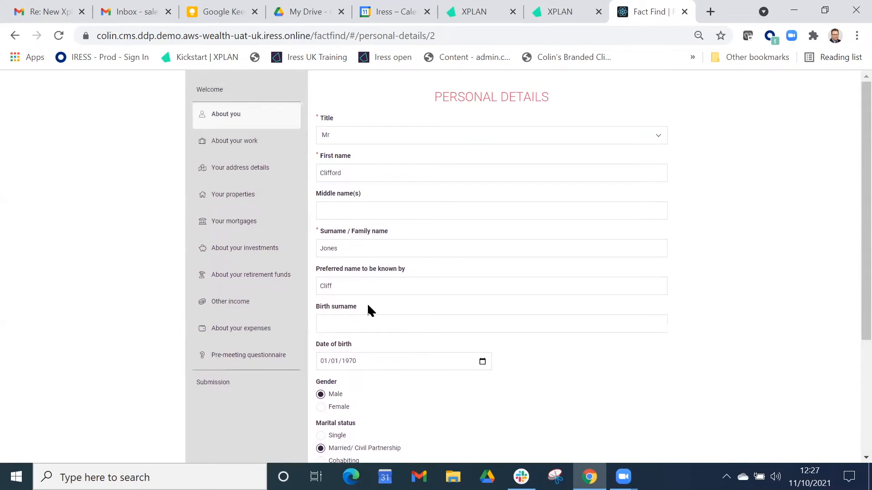
- In About your work, add an occupation with Employed status and Accountant as the occupation
{"action": "left_click", "coordinate": [225, 143]}
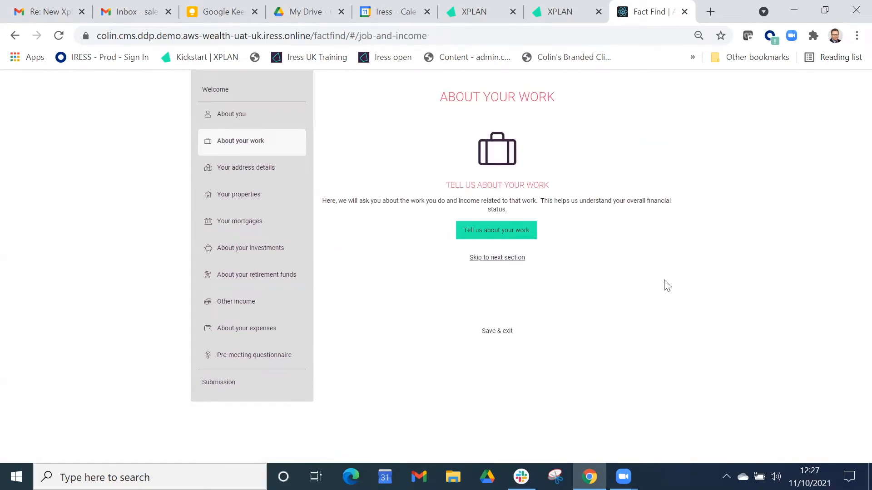
{"action": "left_click", "coordinate": [511, 230]}
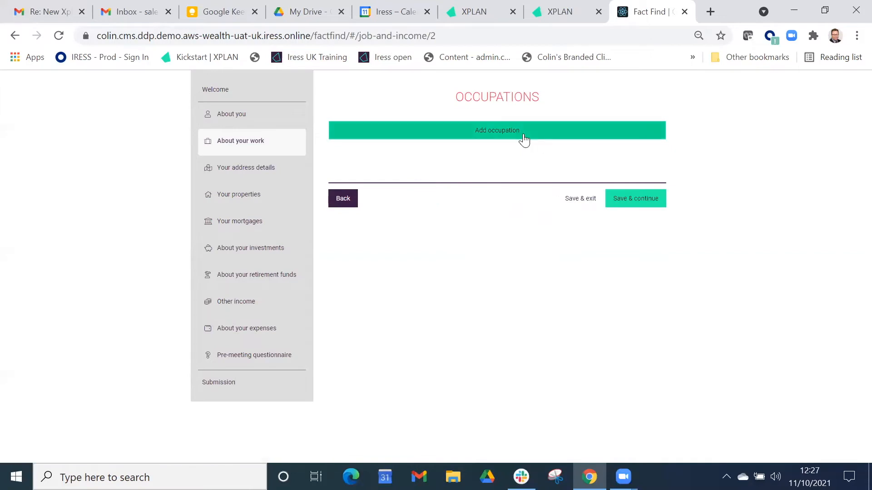
{"action": "left_click", "coordinate": [525, 136]}
{"action": "left_click", "coordinate": [545, 144]}
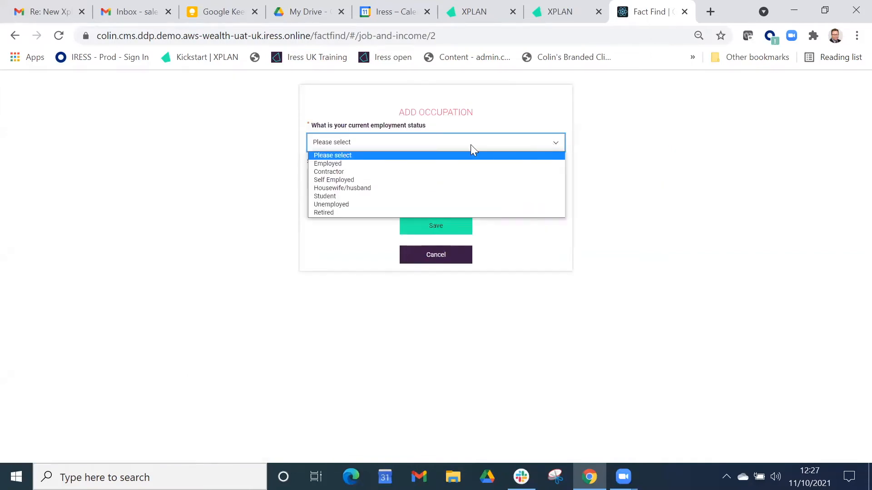
{"action": "left_click", "coordinate": [364, 165]}
{"action": "left_click", "coordinate": [345, 180]}
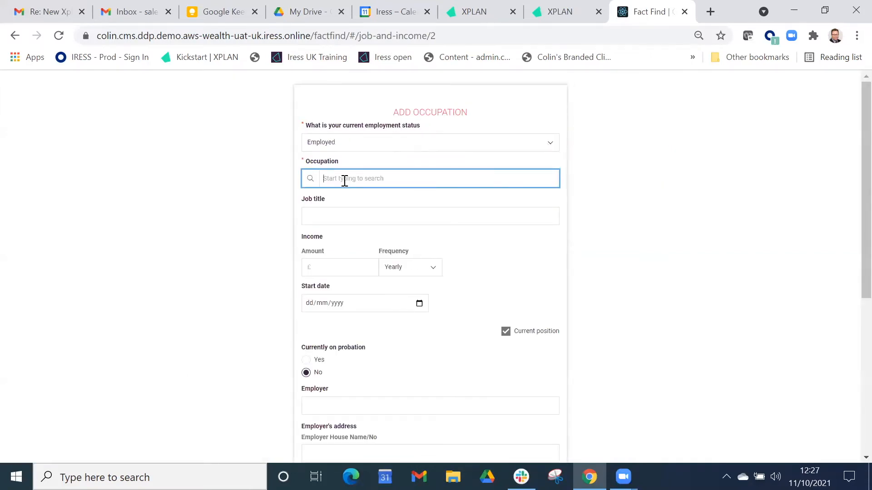
{"action": "type", "text": "Acc"}
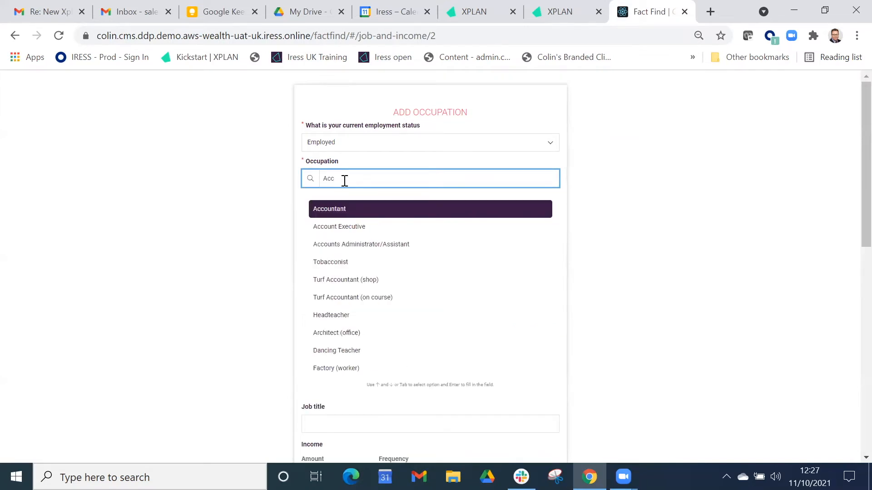
{"action": "left_click", "coordinate": [372, 208]}
- Enter a yearly income of £100000 and today as the start date, save the occupation and continue
{"action": "left_click", "coordinate": [341, 265]}
{"action": "type", "text": "100000"}
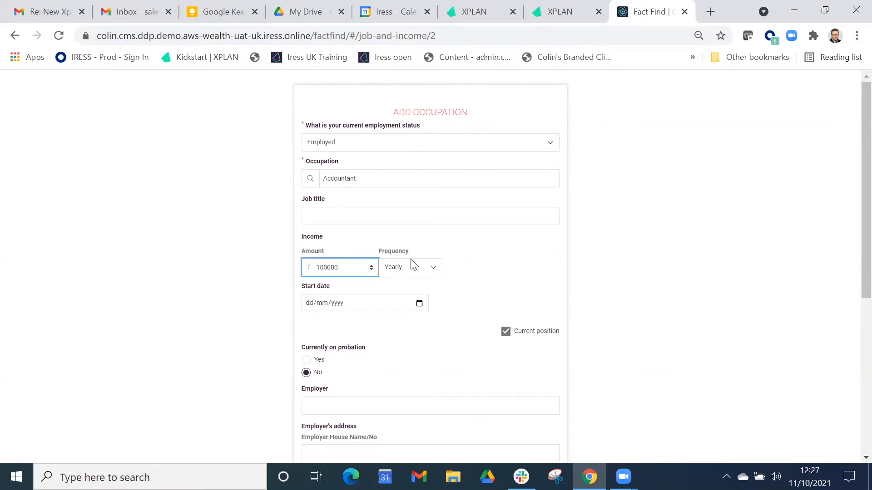
{"action": "scroll", "coordinate": [413, 265], "scroll_direction": "down", "scroll_amount": 2}
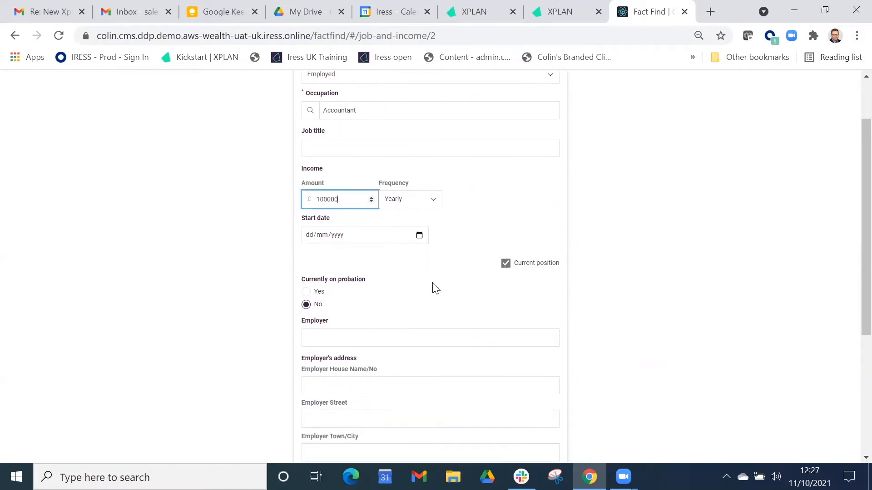
{"action": "left_click", "coordinate": [419, 236]}
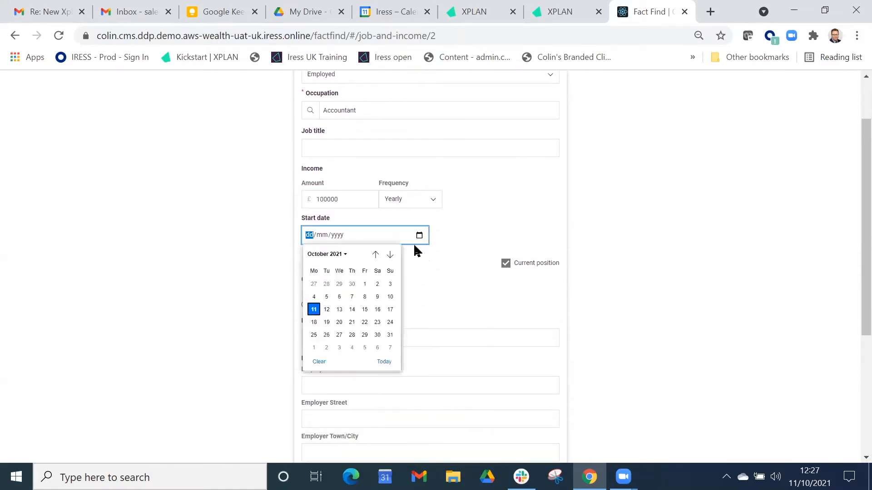
{"action": "left_click", "coordinate": [384, 362]}
{"action": "scroll", "coordinate": [386, 363], "scroll_direction": "down", "scroll_amount": 5}
{"action": "left_click", "coordinate": [430, 404]}
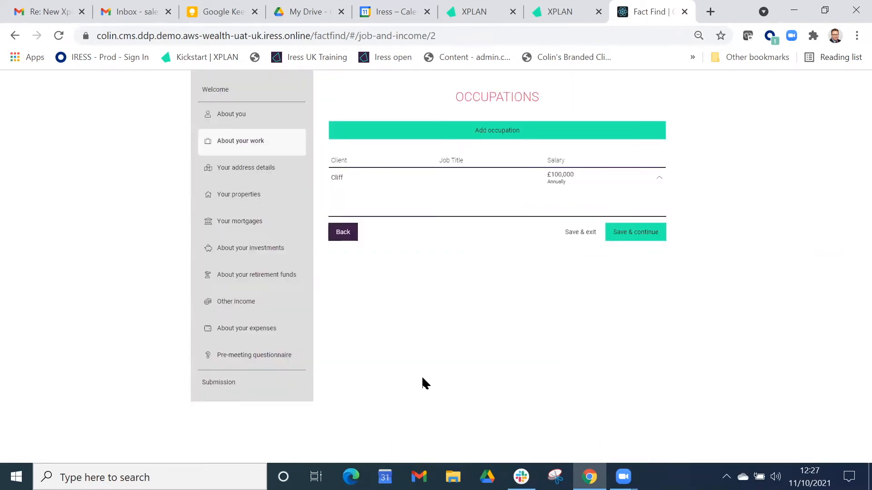
{"action": "left_click", "coordinate": [640, 239]}
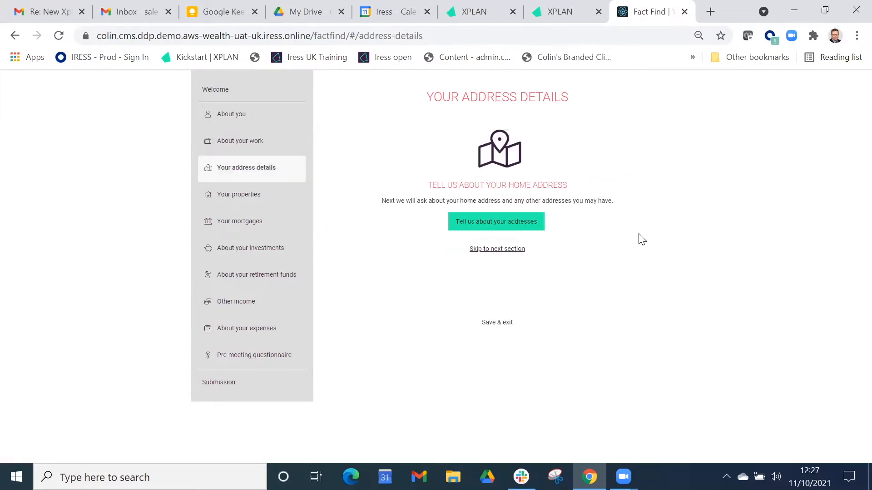
- In Your properties, add the current address as a property valued at £800000, save it and continue
{"action": "left_click", "coordinate": [249, 196]}
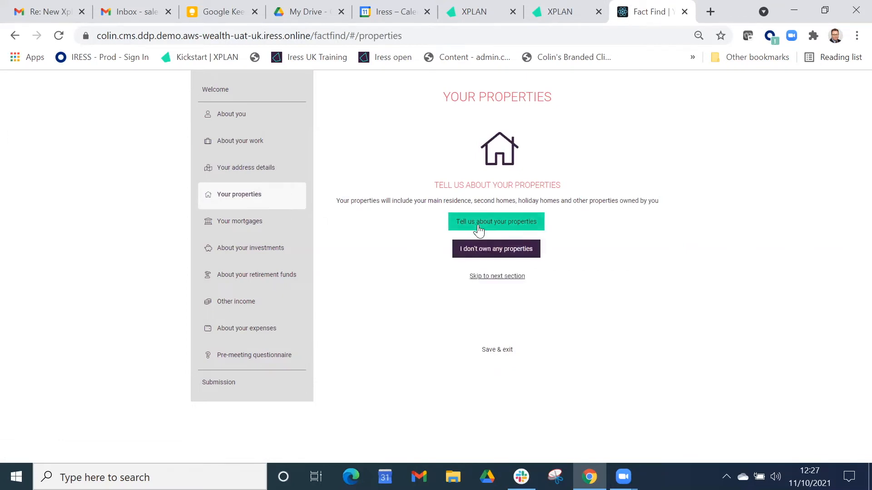
{"action": "left_click", "coordinate": [478, 224]}
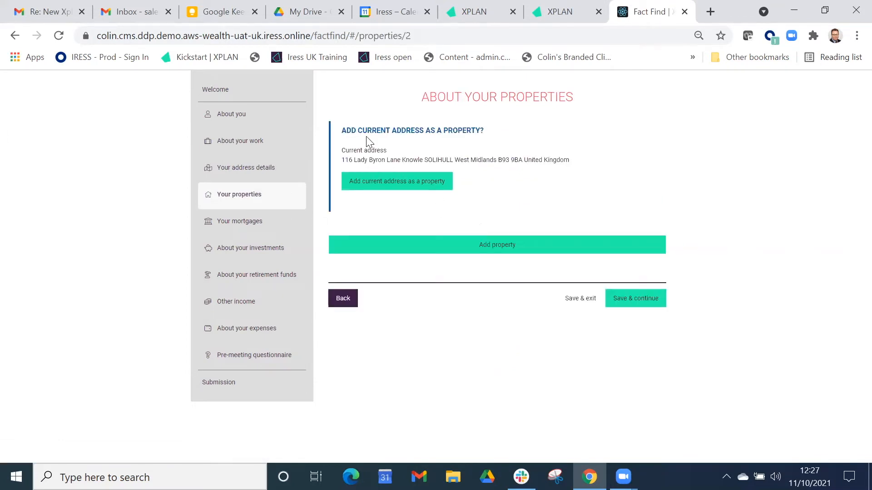
{"action": "left_click", "coordinate": [396, 181]}
{"action": "left_click", "coordinate": [319, 274]}
{"action": "type", "text": "8"}
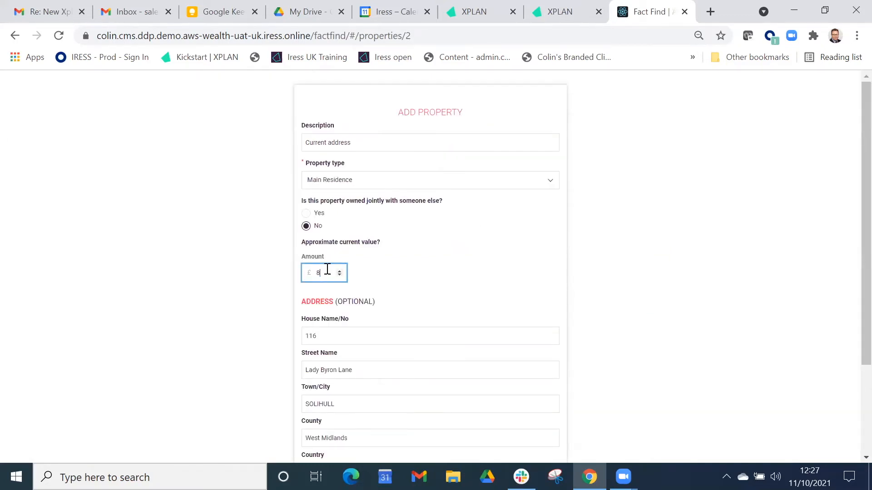
{"action": "type", "text": "00000"}
{"action": "scroll", "coordinate": [361, 284], "scroll_direction": "down", "scroll_amount": 3}
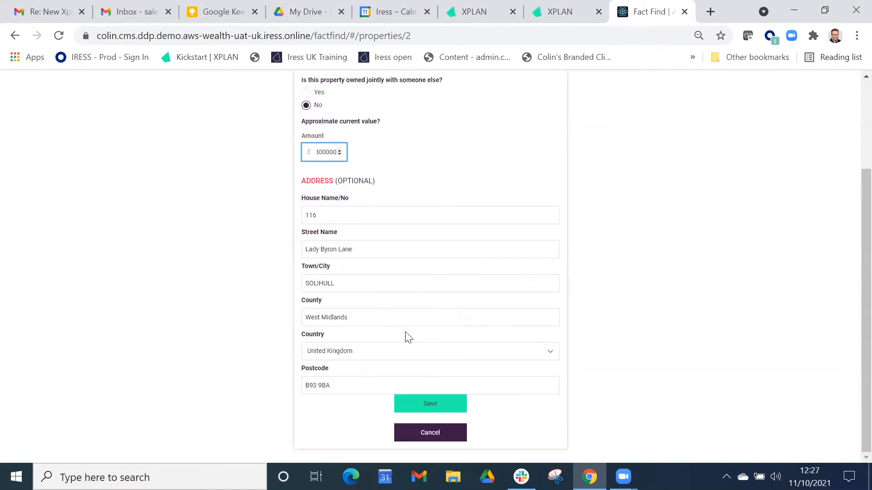
{"action": "left_click", "coordinate": [437, 410]}
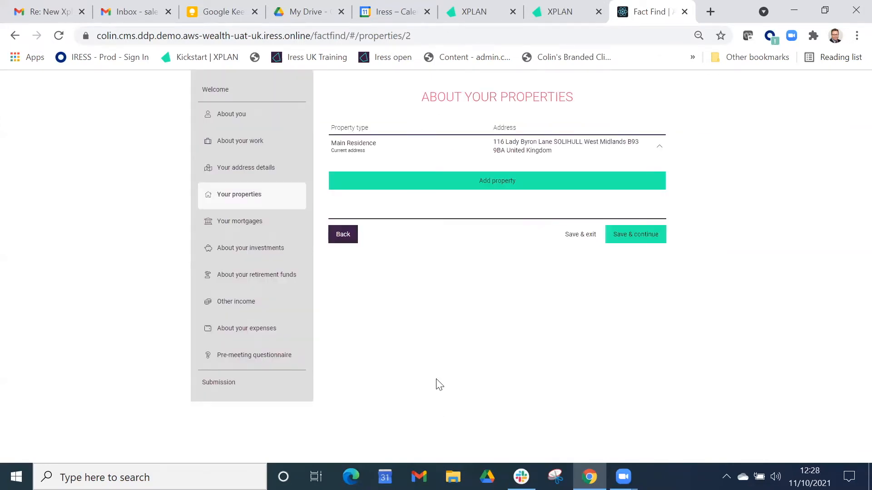
{"action": "left_click", "coordinate": [649, 236]}
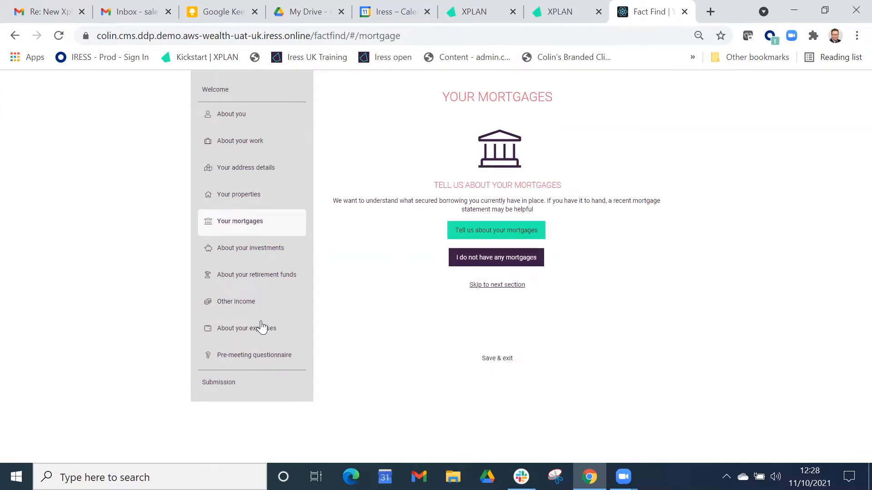
- In About your expenses, add a monthly Food expense of type Groceries costing £1000, save it and continue
{"action": "left_click", "coordinate": [258, 331]}
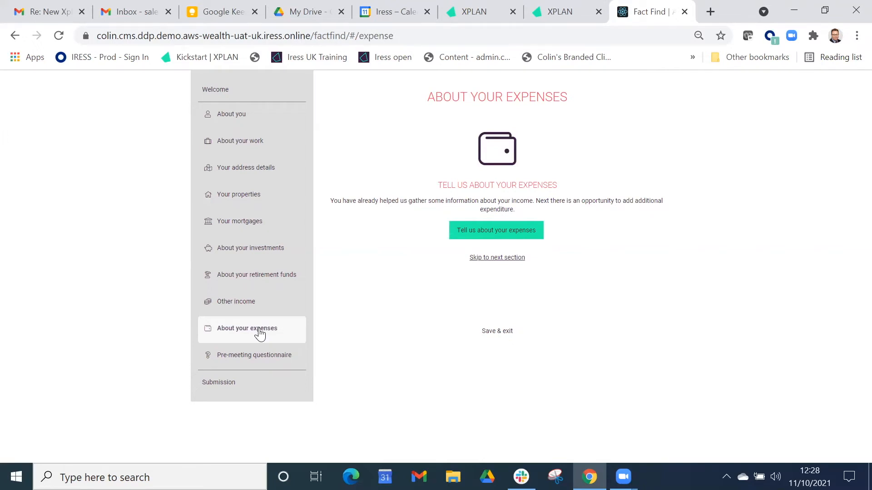
{"action": "left_click", "coordinate": [499, 233]}
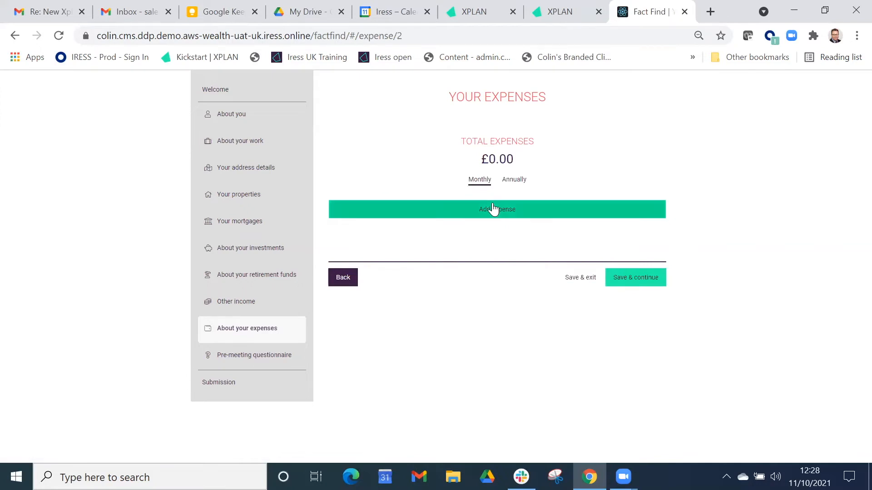
{"action": "left_click", "coordinate": [495, 209]}
{"action": "left_click", "coordinate": [401, 179]}
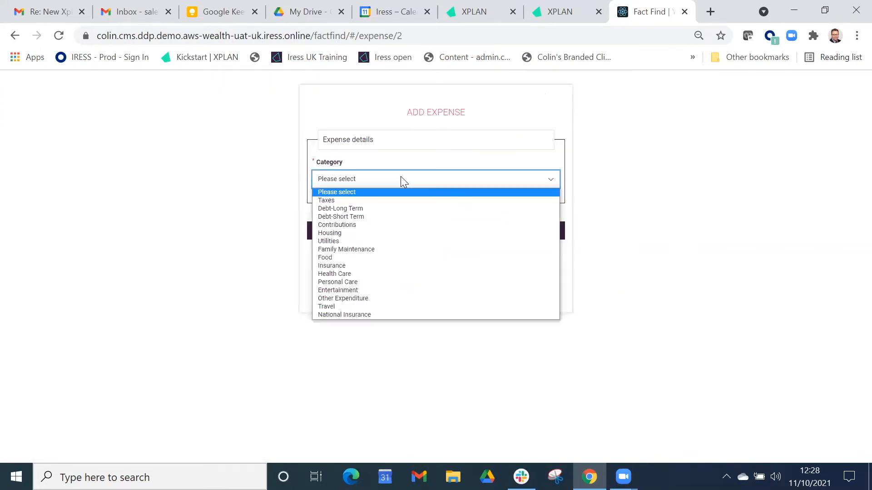
{"action": "left_click", "coordinate": [387, 259]}
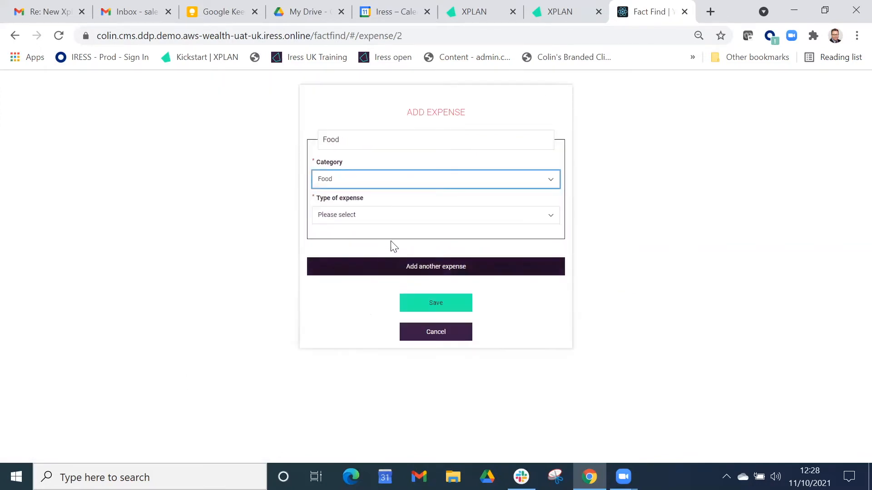
{"action": "left_click", "coordinate": [397, 218]}
{"action": "left_click", "coordinate": [393, 241]}
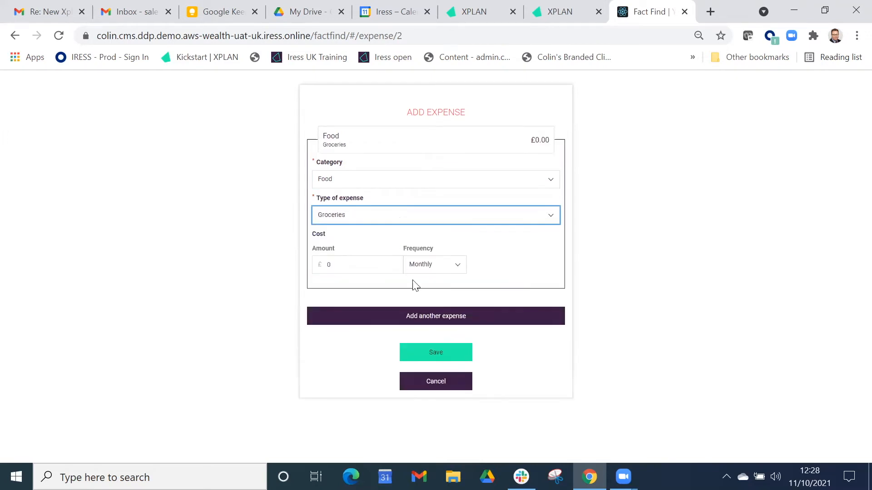
{"action": "left_click", "coordinate": [326, 270]}
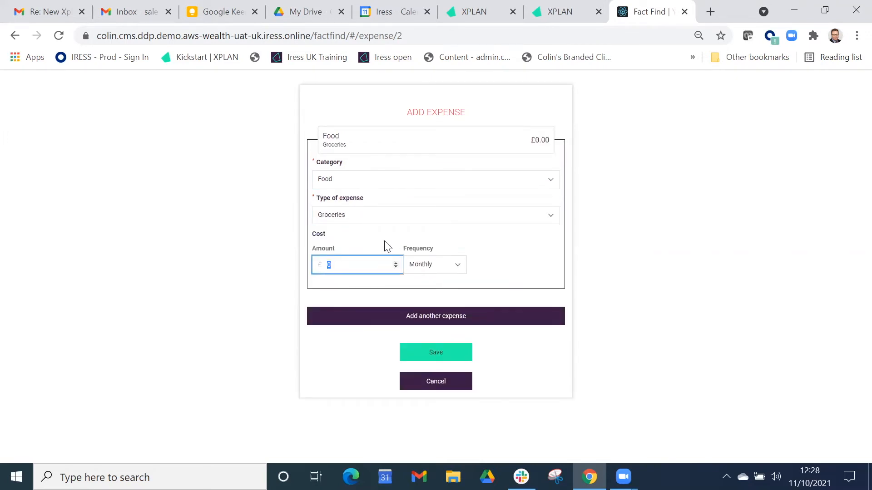
{"action": "type", "text": "1000"}
{"action": "left_click", "coordinate": [447, 358]}
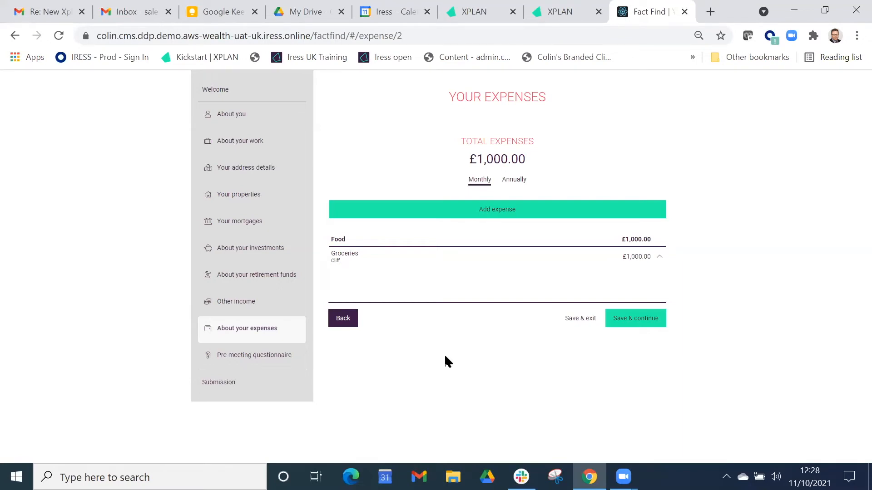
{"action": "left_click", "coordinate": [625, 318]}
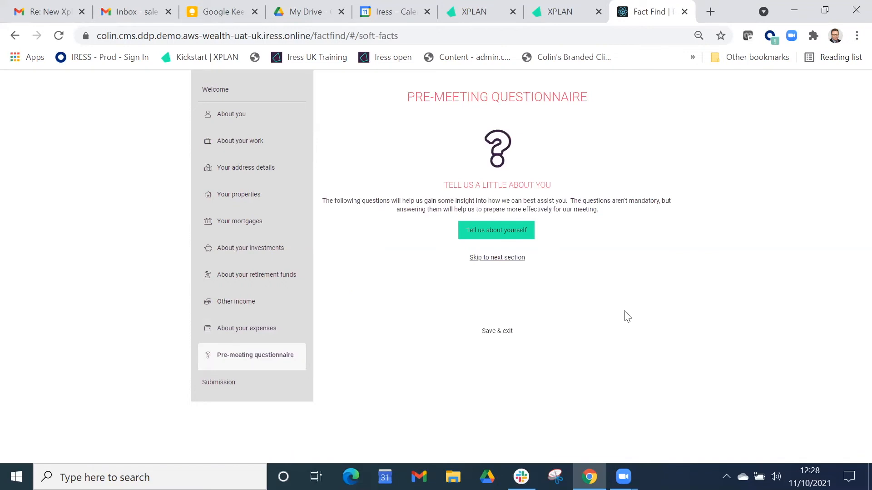
- Start the pre-meeting questionnaire, answering Somewhat uncomfortable for financial well-being and Somewhat secure for family security, then continue
{"action": "left_click", "coordinate": [507, 233]}
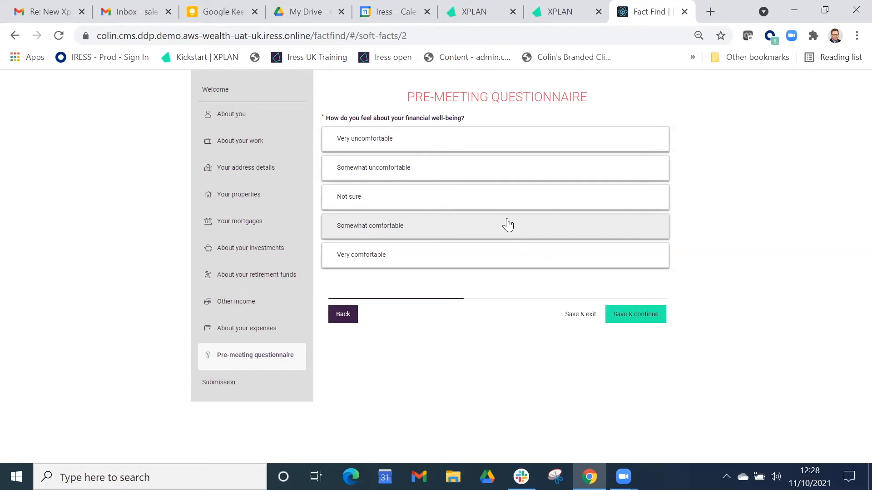
{"action": "left_click", "coordinate": [407, 173]}
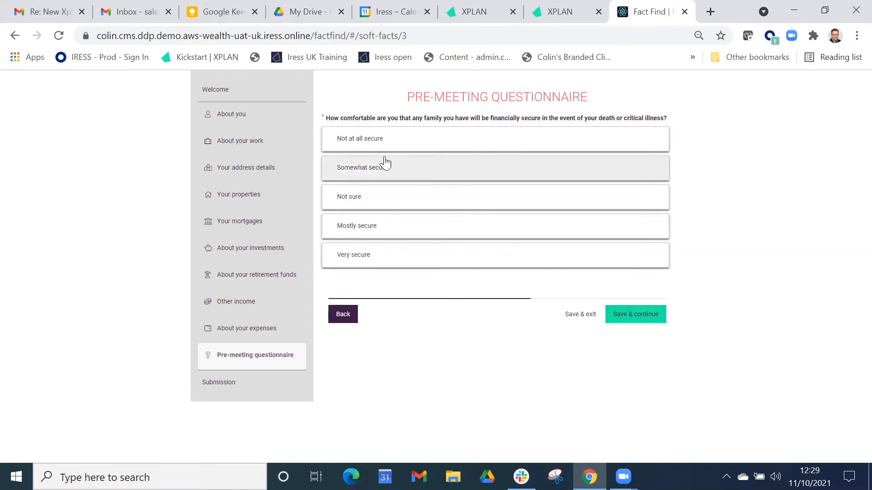
{"action": "left_click", "coordinate": [384, 168]}
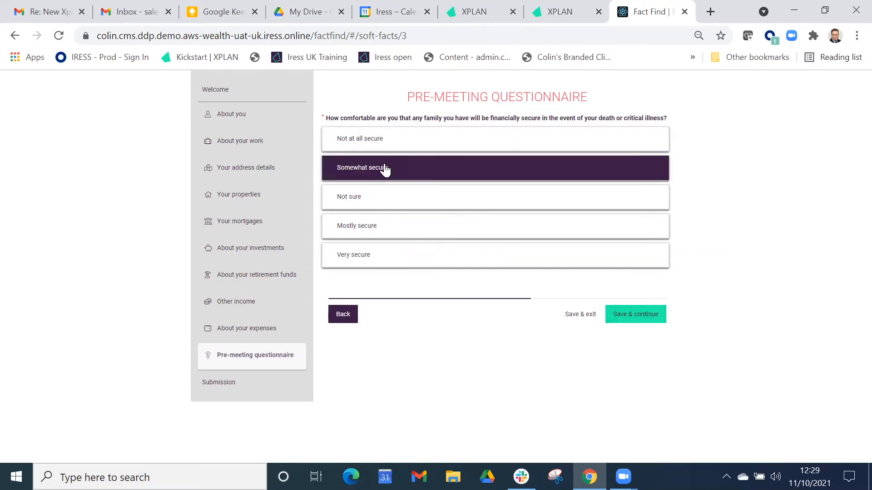
{"action": "left_click", "coordinate": [629, 322]}
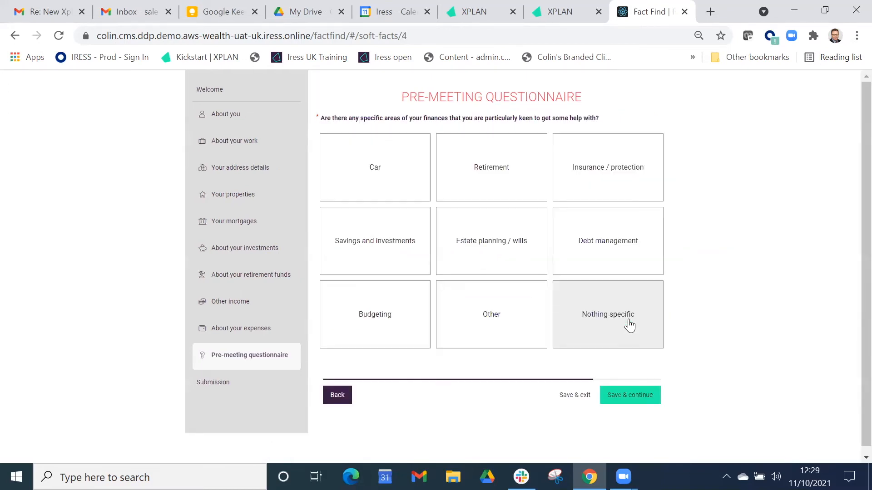
- Choose Savings and investments, Estate planning / wills and Retirement as areas needing help, then save and continue
{"action": "left_click", "coordinate": [389, 232]}
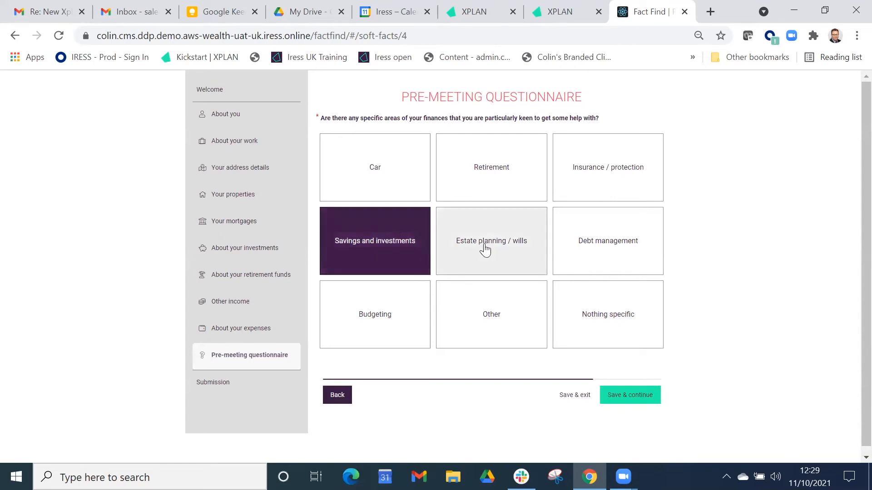
{"action": "left_click", "coordinate": [501, 245]}
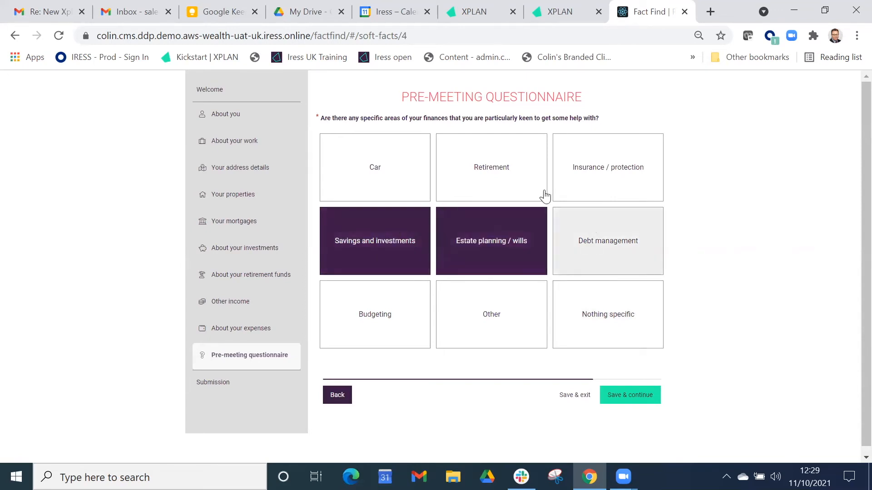
{"action": "left_click", "coordinate": [517, 183]}
{"action": "left_click", "coordinate": [629, 395]}
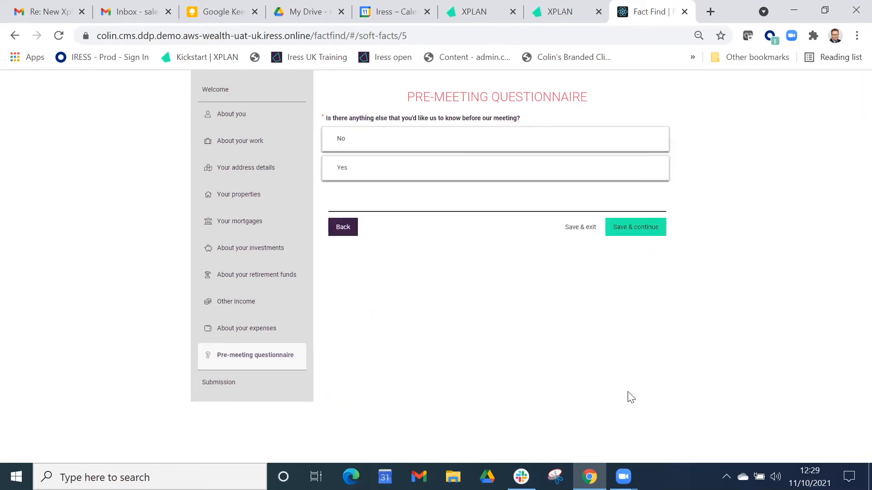
- Answer No to having anything else to mention before the meeting, then save and continue
{"action": "left_click", "coordinate": [430, 143]}
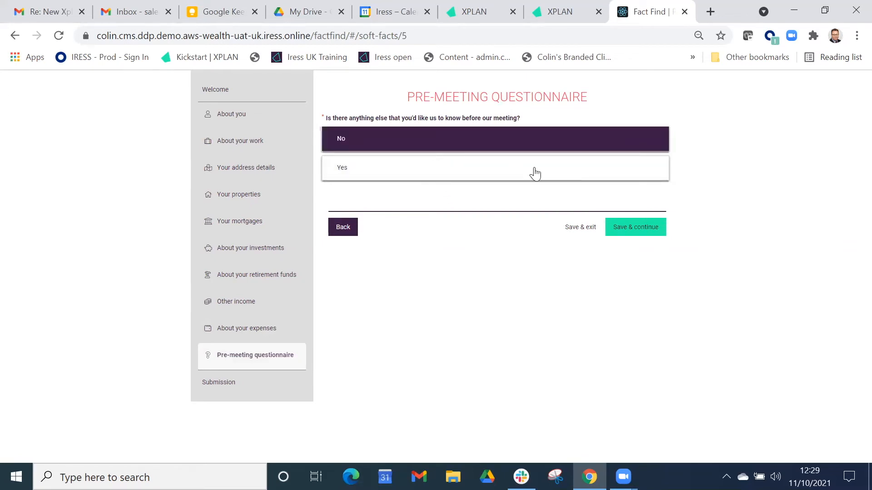
{"action": "left_click", "coordinate": [637, 229]}
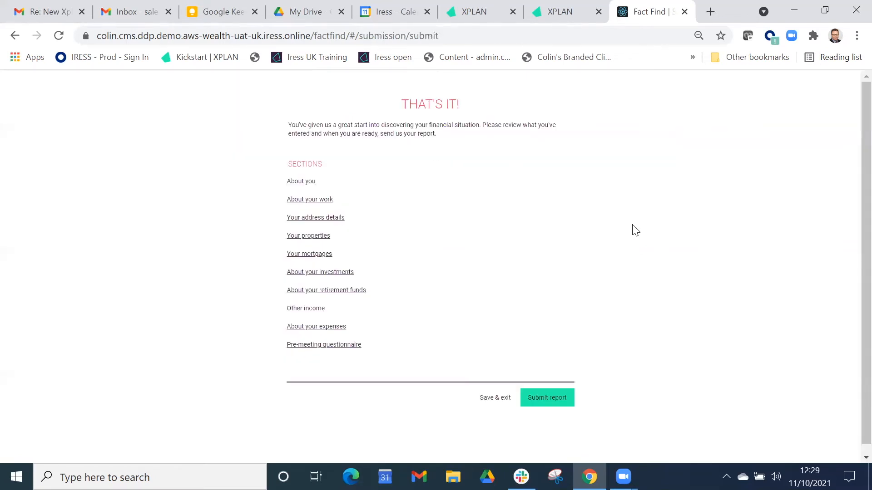
- Submit the fact find report and finish
{"action": "left_click", "coordinate": [562, 397]}
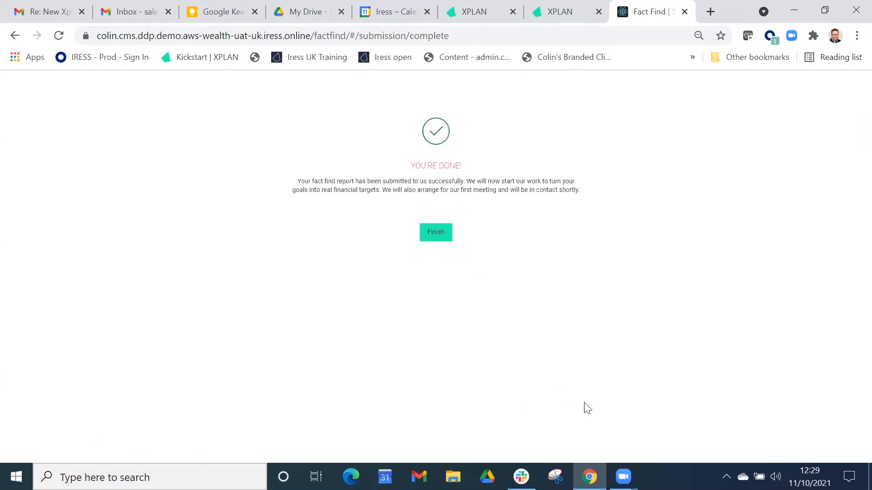
{"action": "left_click", "coordinate": [434, 234]}
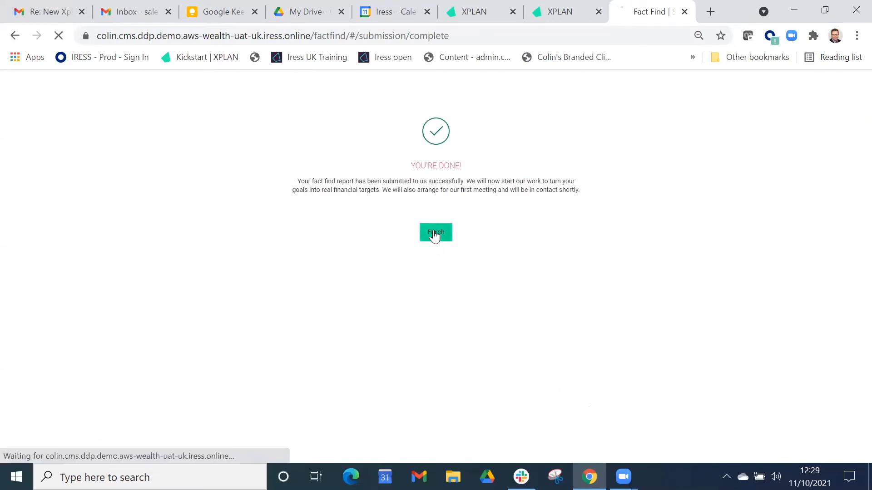
- Switch to XPLAN and open the client's Individual Factfind Option 2 from the recent clients list
{"action": "left_click", "coordinate": [484, 7]}
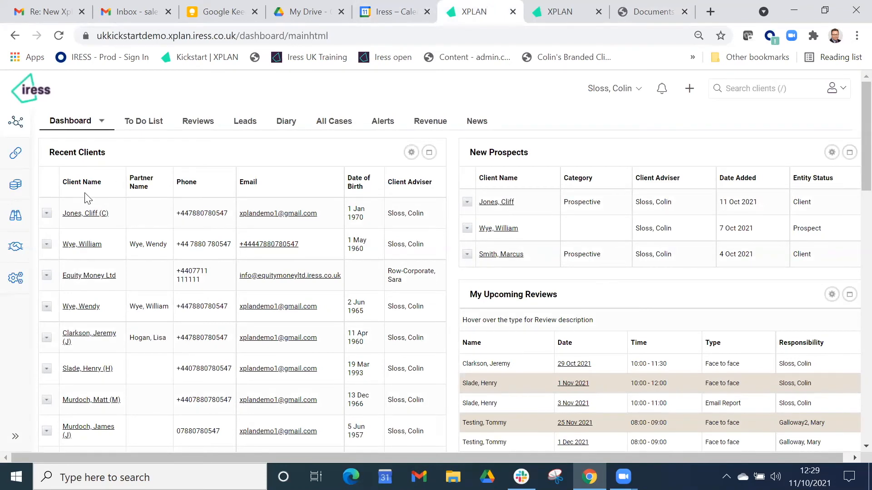
{"action": "left_click", "coordinate": [46, 214]}
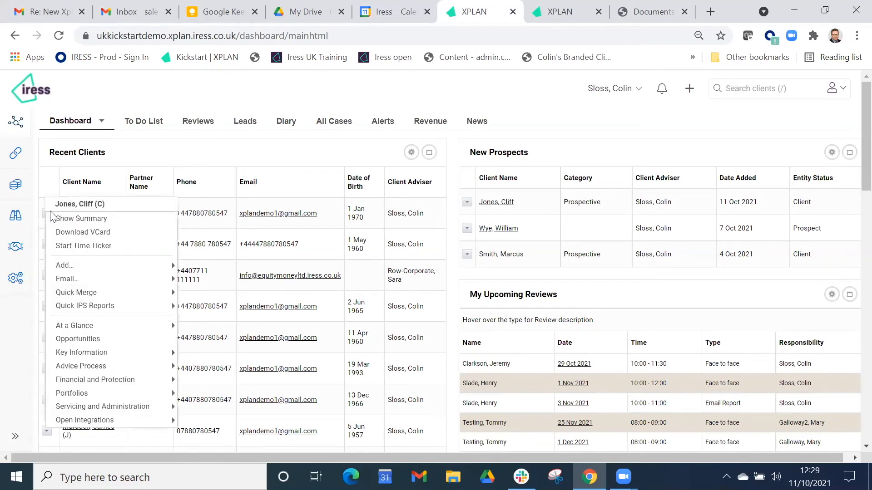
{"action": "mouse_move", "coordinate": [62, 368]}
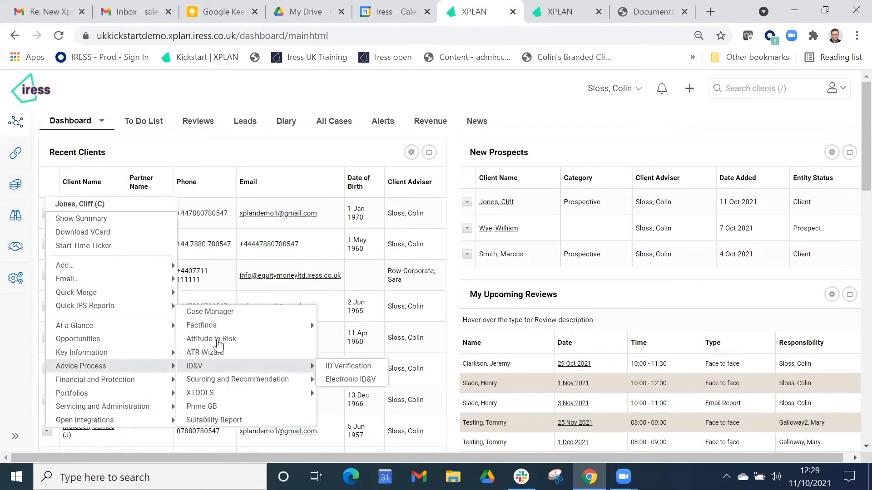
{"action": "mouse_move", "coordinate": [219, 328]}
{"action": "left_click", "coordinate": [410, 330]}
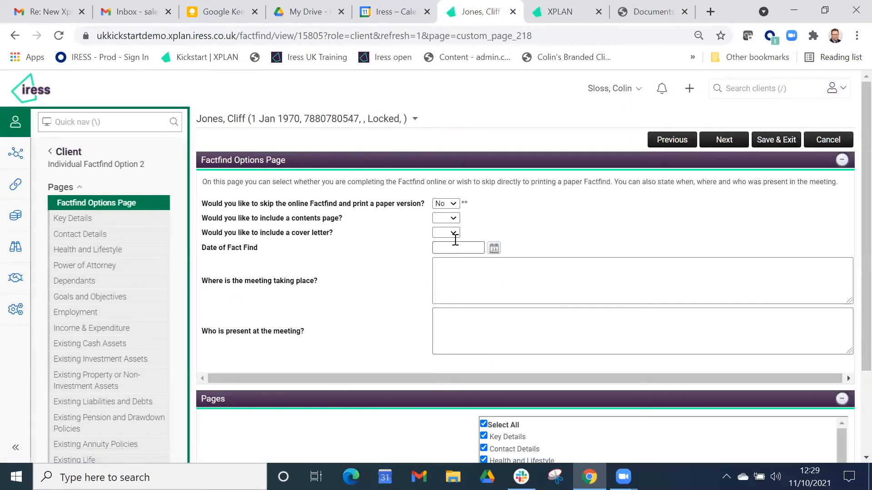
- On the Factfind Options page, include a contents page and set the cover letter option to No
{"action": "left_click", "coordinate": [453, 218]}
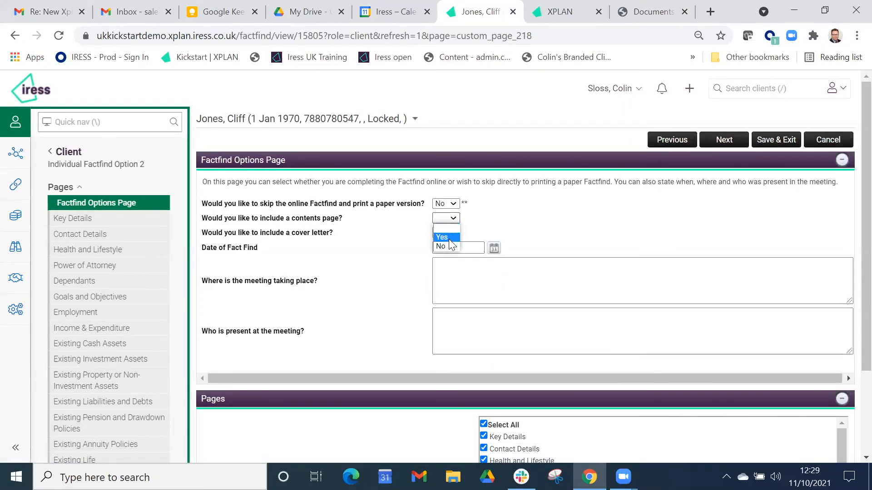
{"action": "left_click", "coordinate": [453, 237]}
{"action": "left_click", "coordinate": [453, 233]}
{"action": "left_click", "coordinate": [443, 253]}
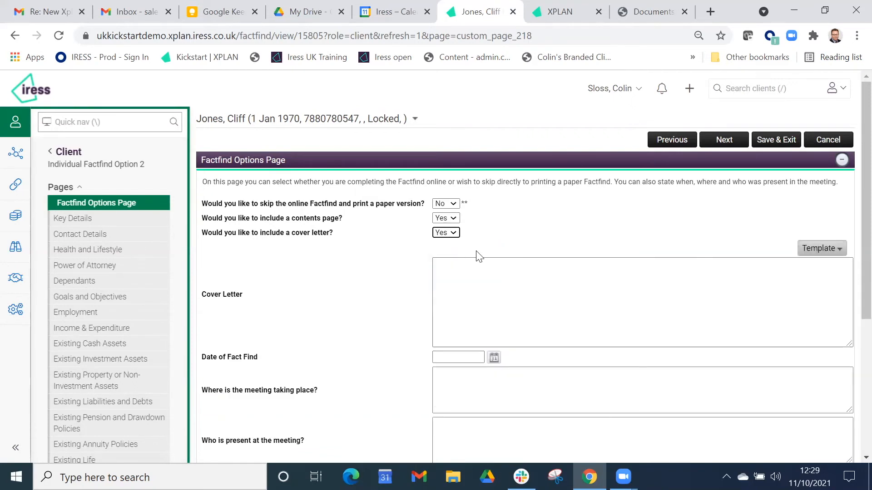
{"action": "left_click", "coordinate": [450, 233]}
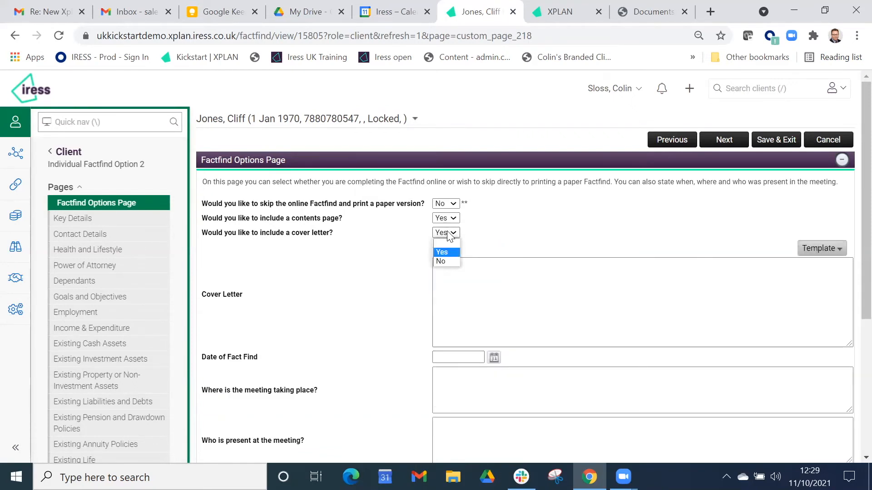
{"action": "left_click", "coordinate": [441, 262]}
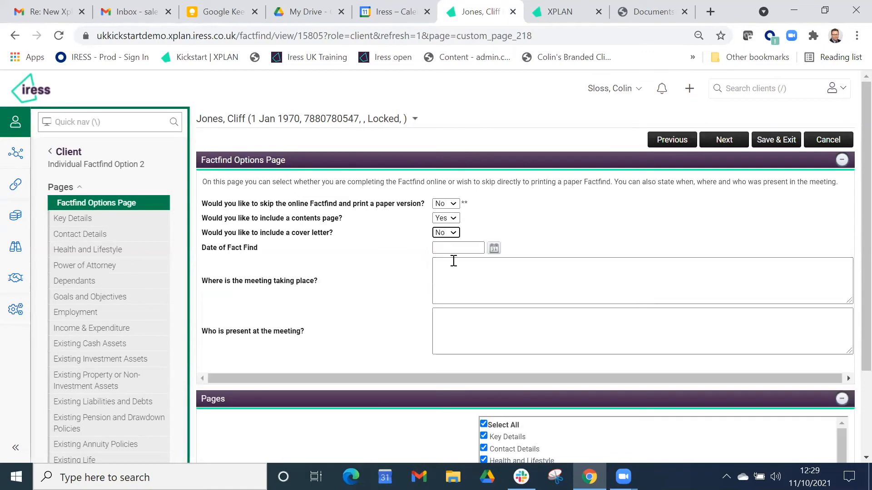
- Set the date of fact find to today, 11/10/2021, using the date picker
{"action": "left_click", "coordinate": [495, 248]}
{"action": "left_click", "coordinate": [460, 381]}
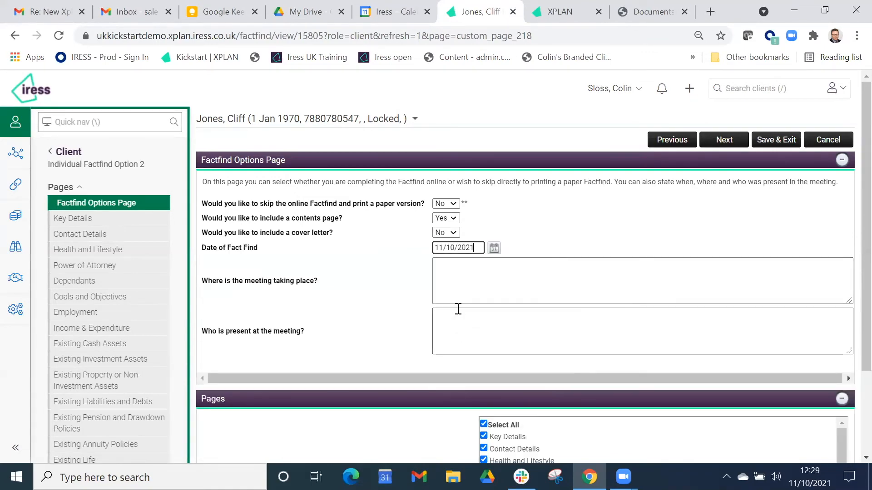
- Open the Income & Expenditure page to review the client's submitted income and expenses
{"action": "scroll", "coordinate": [457, 307], "scroll_direction": "down", "scroll_amount": 3}
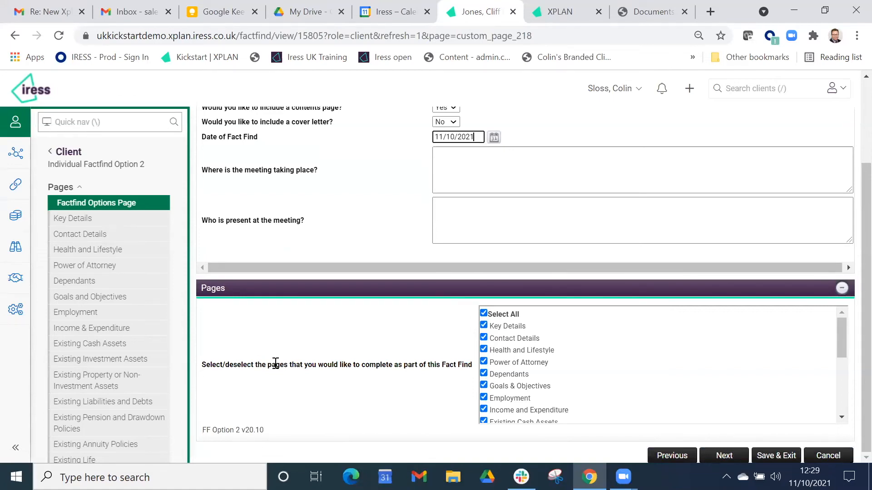
{"action": "left_click", "coordinate": [127, 330]}
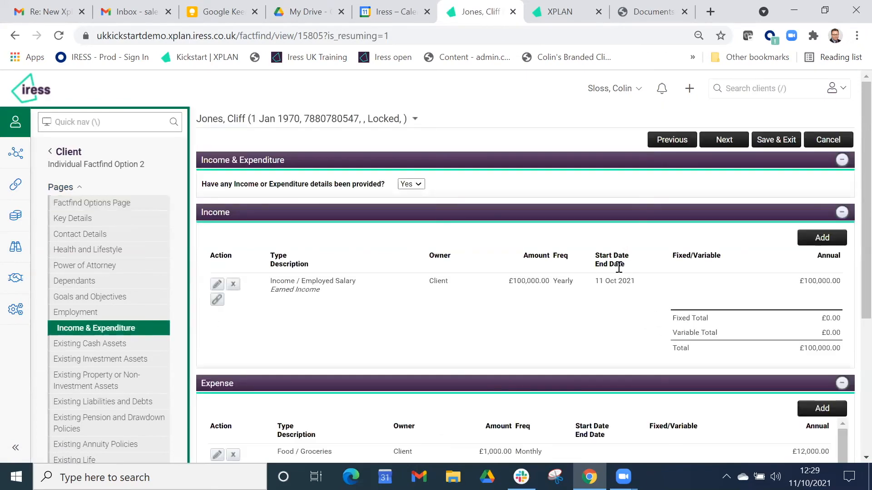
{"action": "scroll", "coordinate": [616, 261], "scroll_direction": "down", "scroll_amount": 5}
{"action": "scroll", "coordinate": [54, 394], "scroll_direction": "down", "scroll_amount": 5}
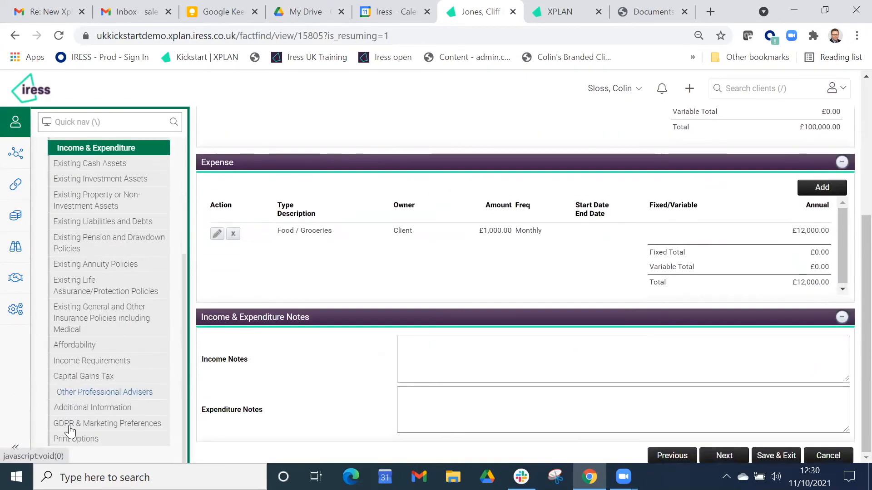
- On Print Options, append the Example Declaration template to the print declaration
{"action": "left_click", "coordinate": [76, 442]}
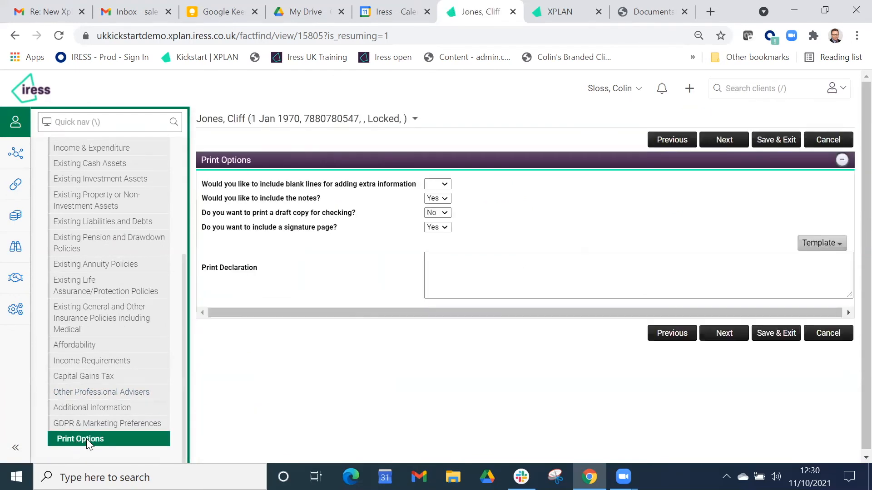
{"action": "left_click", "coordinate": [839, 244]}
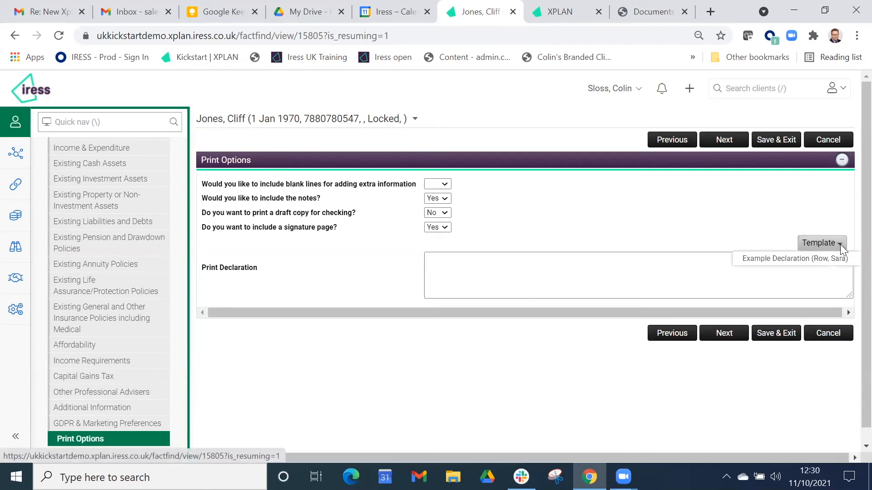
{"action": "left_click", "coordinate": [779, 258]}
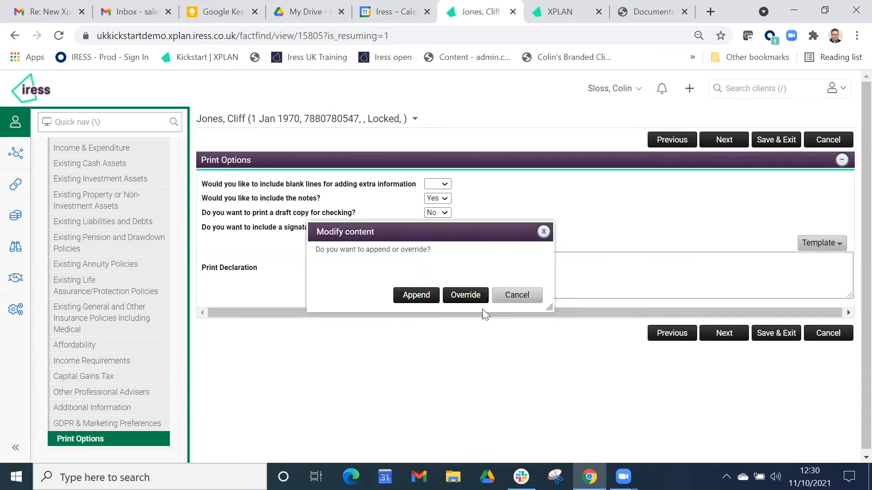
{"action": "left_click", "coordinate": [420, 296]}
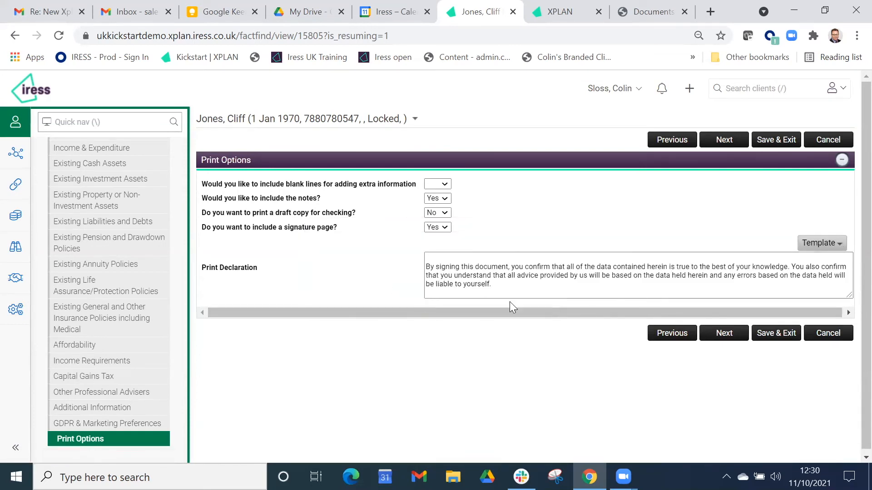
- Move on and generate the factfind report with digital signature, executing the request and acknowledging the notice
{"action": "left_click", "coordinate": [724, 333]}
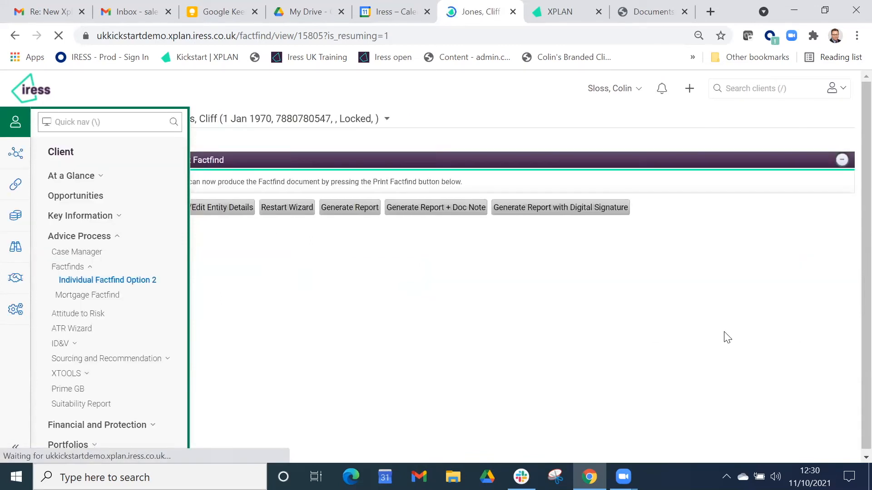
{"action": "left_click", "coordinate": [586, 208]}
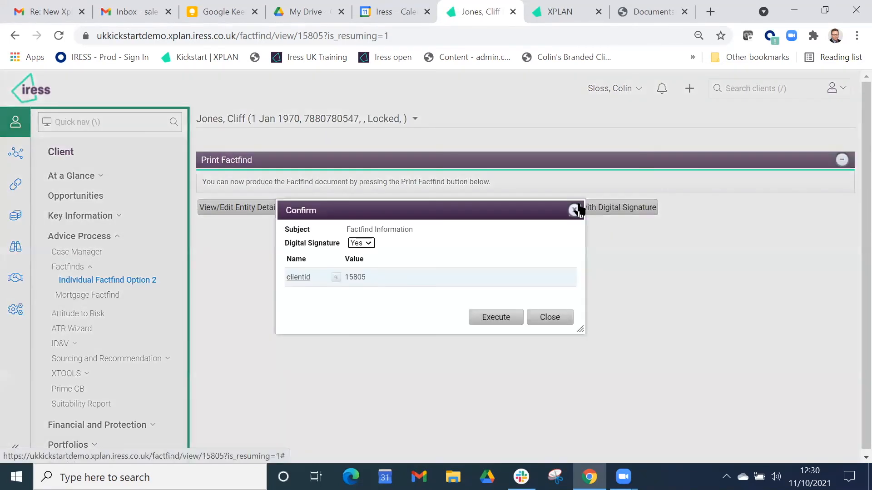
{"action": "left_click", "coordinate": [501, 317]}
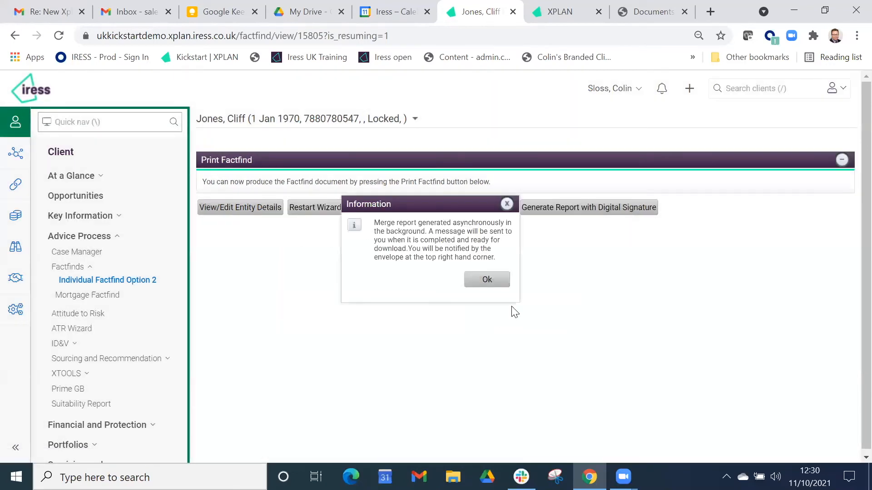
{"action": "left_click", "coordinate": [477, 281]}
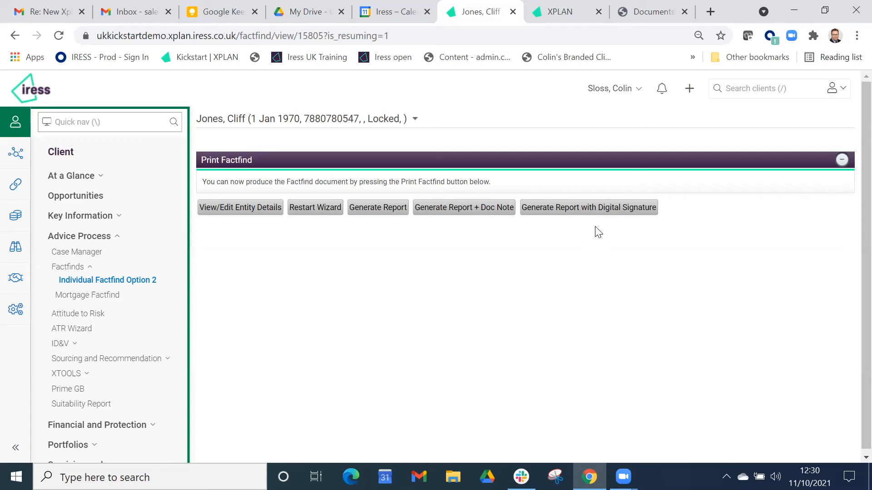
- Switch to the client portal tab, log out from the account and log back in as the client
{"action": "left_click", "coordinate": [650, 14]}
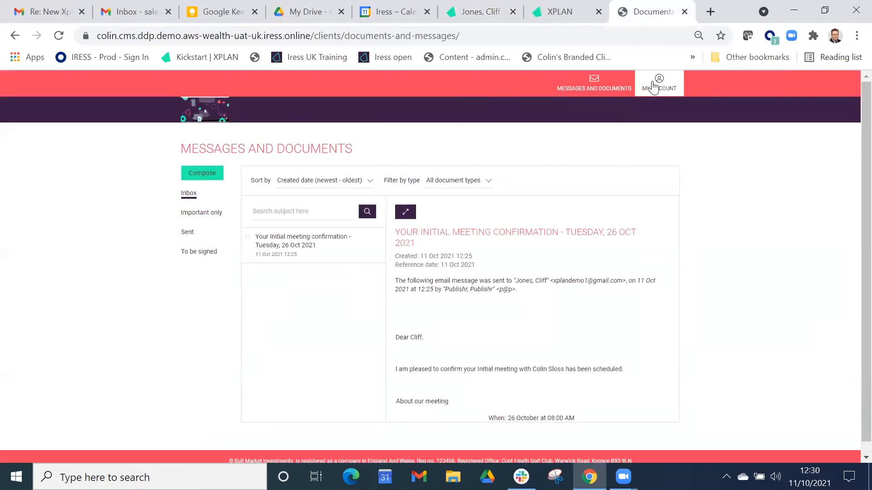
{"action": "left_click", "coordinate": [658, 83]}
{"action": "left_click", "coordinate": [643, 233]}
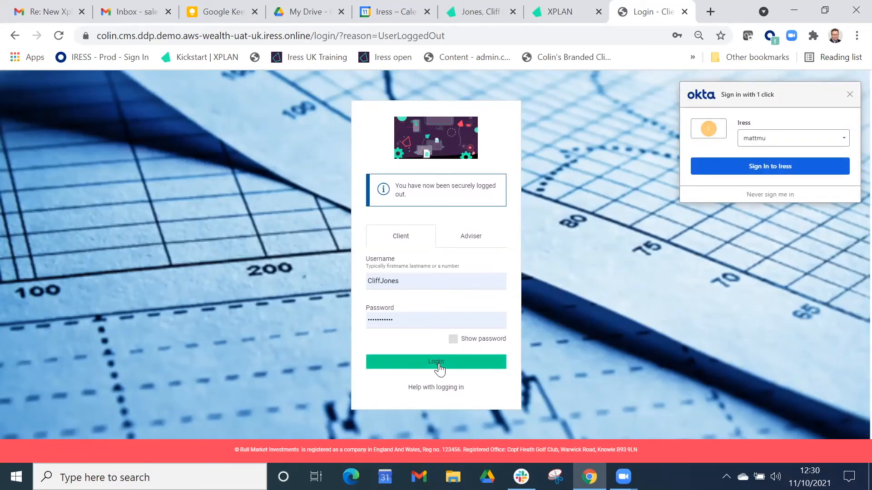
{"action": "left_click", "coordinate": [443, 362]}
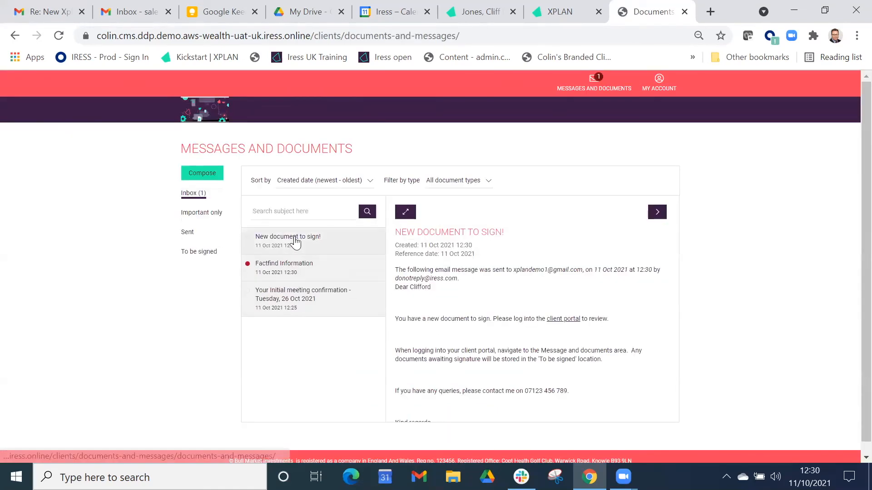
- Open the documents to be signed and view the Individual Factfind document
{"action": "left_click", "coordinate": [201, 253]}
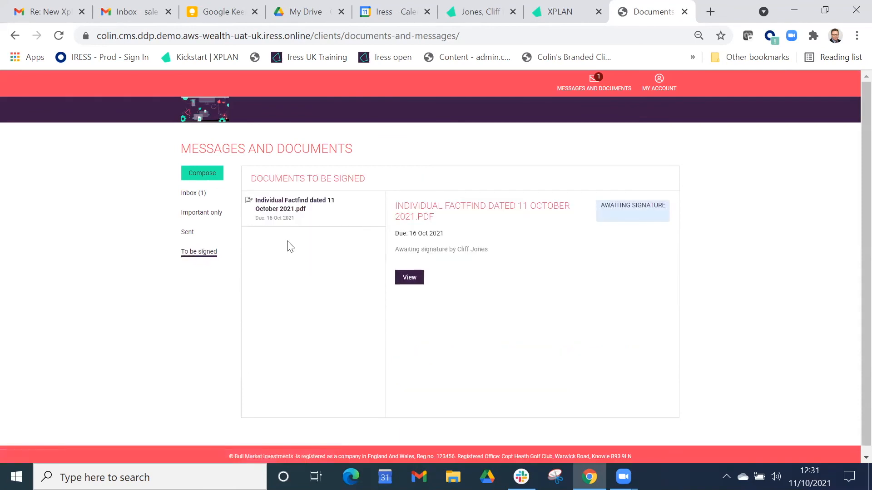
{"action": "left_click", "coordinate": [413, 283]}
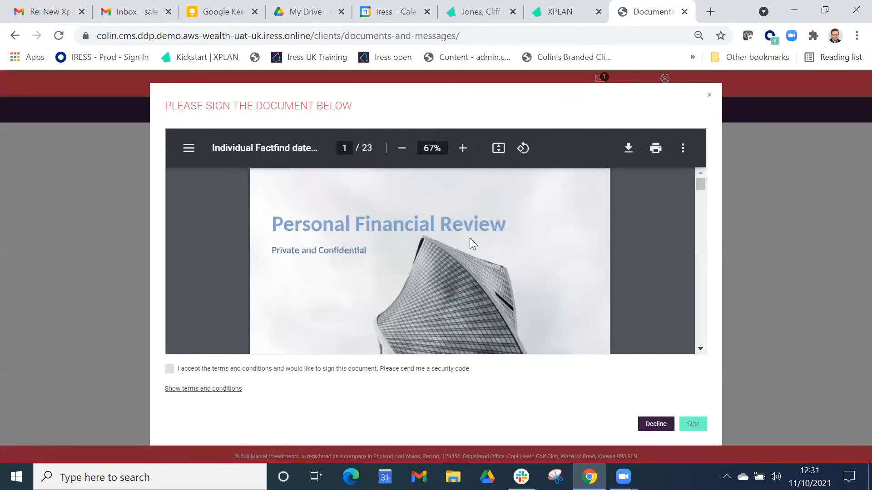
- Scroll through the document and accept the terms and conditions to request a security code
{"action": "scroll", "coordinate": [469, 238], "scroll_direction": "down", "scroll_amount": 5}
{"action": "scroll", "coordinate": [465, 249], "scroll_direction": "down", "scroll_amount": 8}
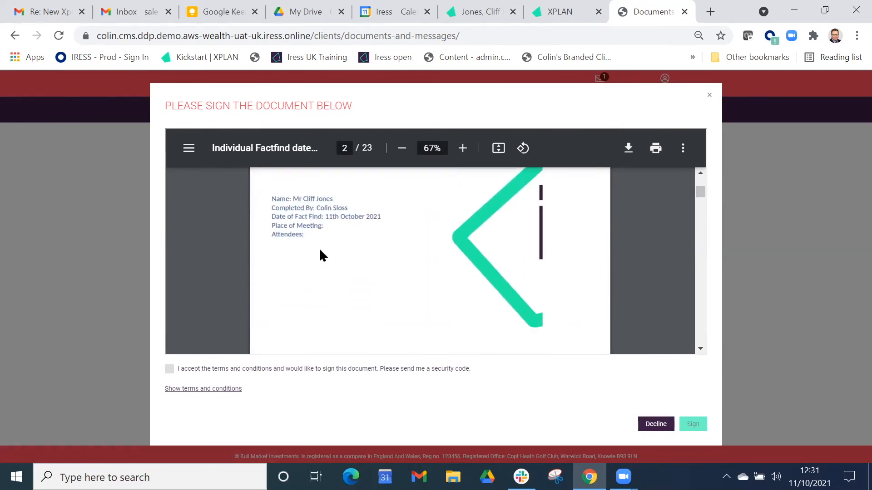
{"action": "left_click", "coordinate": [168, 370]}
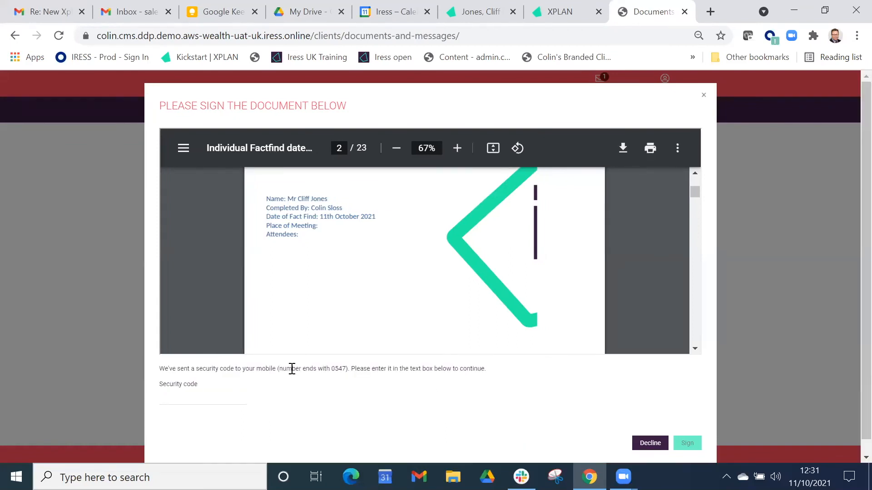
- Enter the security code sent to the client's mobile and sign the document
{"action": "left_click", "coordinate": [183, 396]}
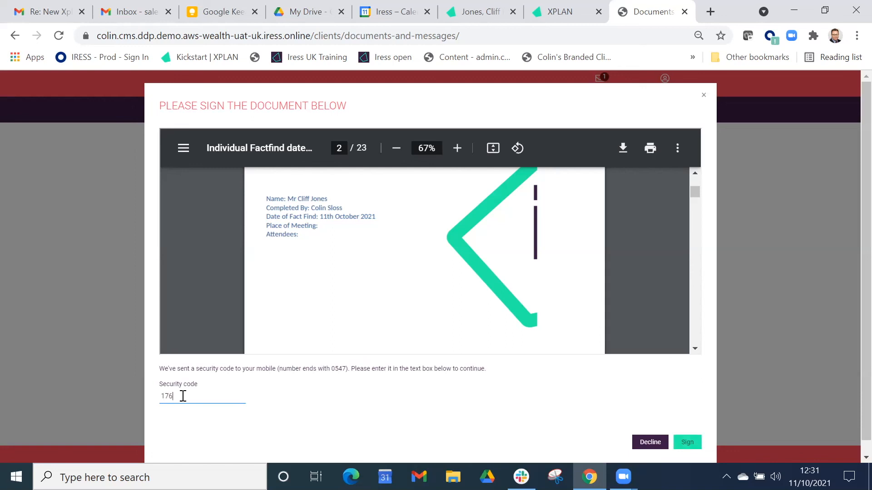
{"action": "left_click", "coordinate": [691, 442]}
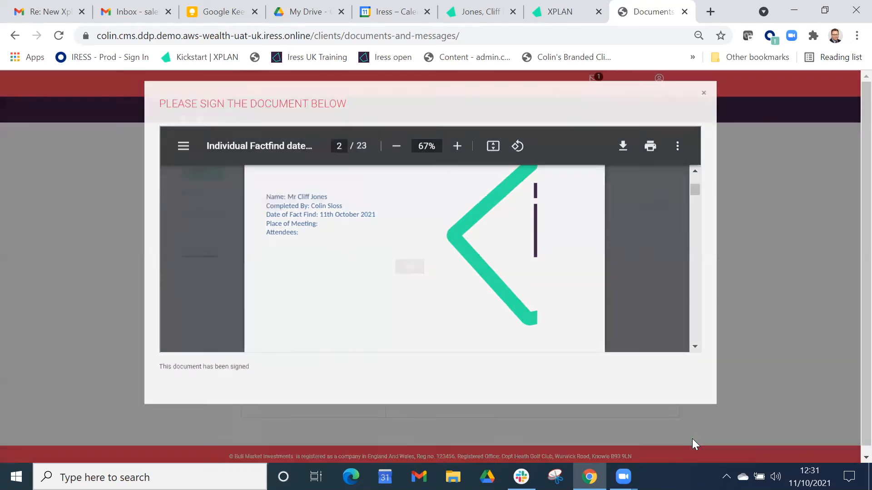